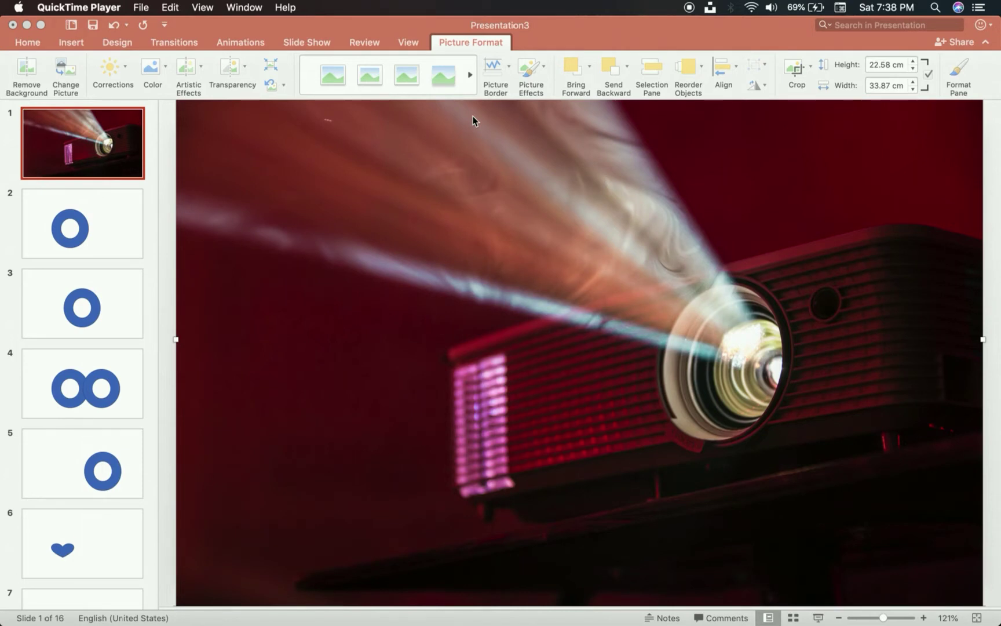
Bring up the macOS app switcher to leave the projector presentation
key(super+Tab)
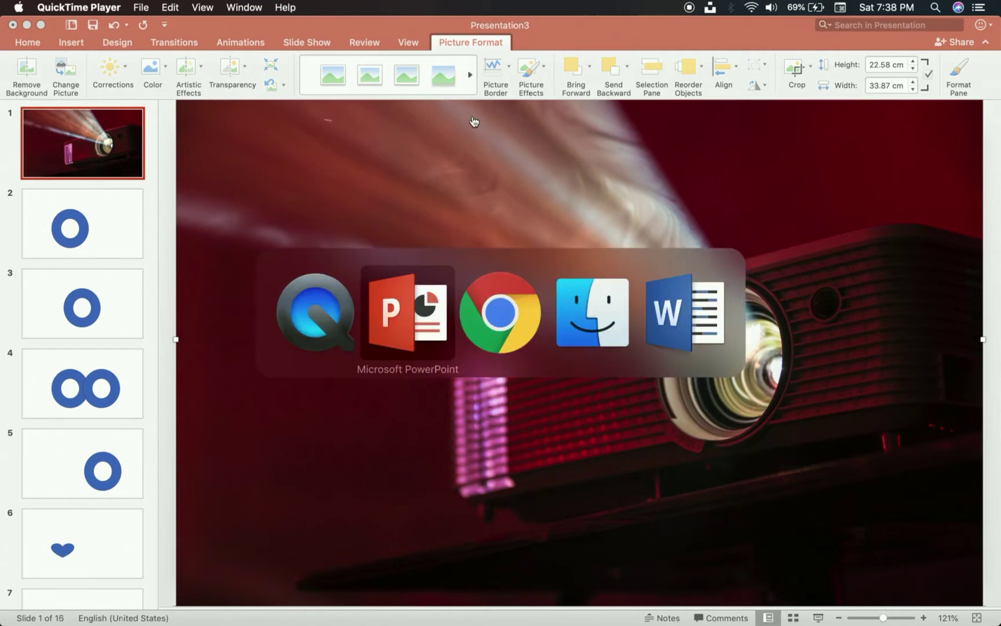
Switch to SlideShare and page through the KPMG deck to its Motivate slides
key(super+Tab)
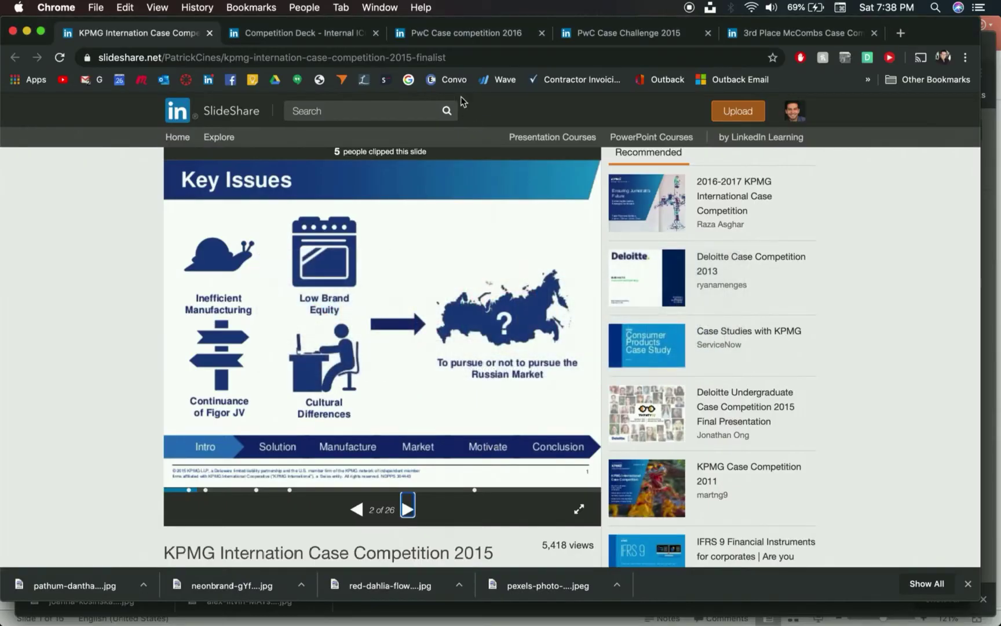
click(407, 510)
click(407, 510)
click(407, 510)
click(408, 509)
click(407, 510)
click(408, 509)
click(408, 510)
click(408, 509)
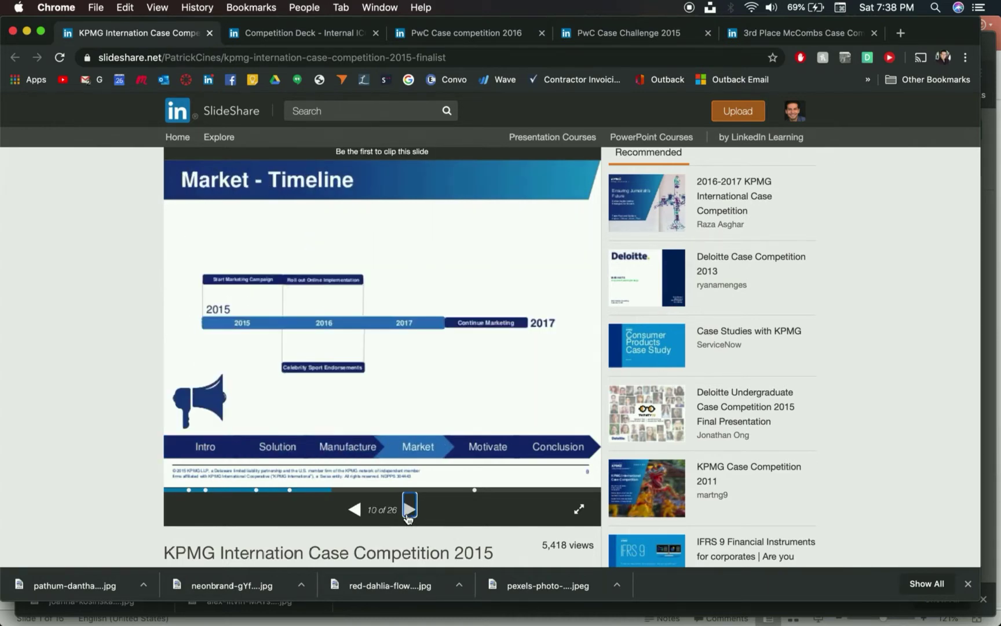
click(408, 510)
click(408, 510)
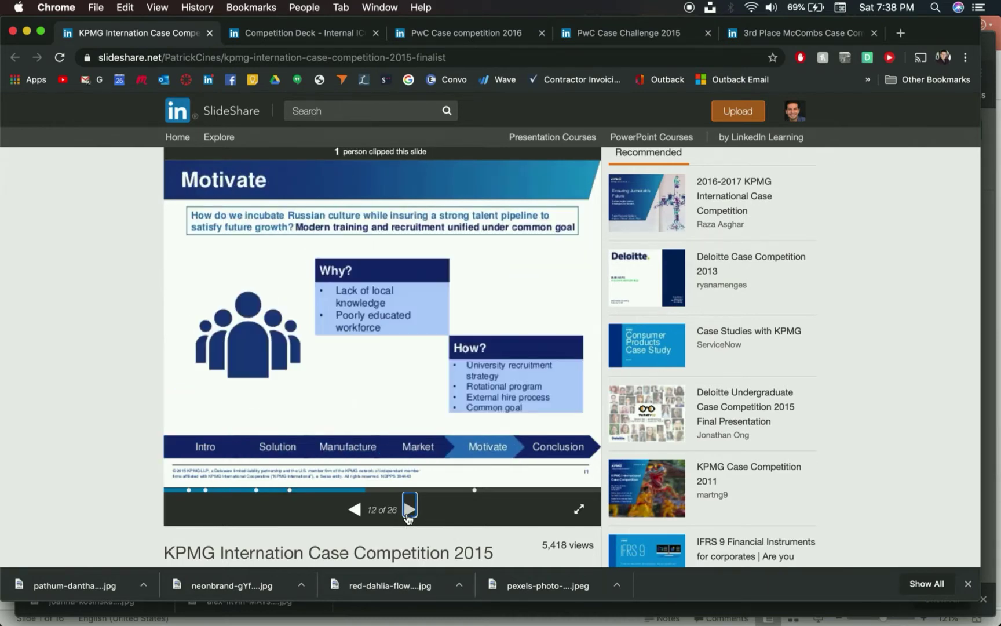
Page the Competition Deck - Internal ICCC to its launch timeline, then bring up the PwC 2016 deck
click(297, 40)
click(407, 446)
click(408, 446)
click(407, 446)
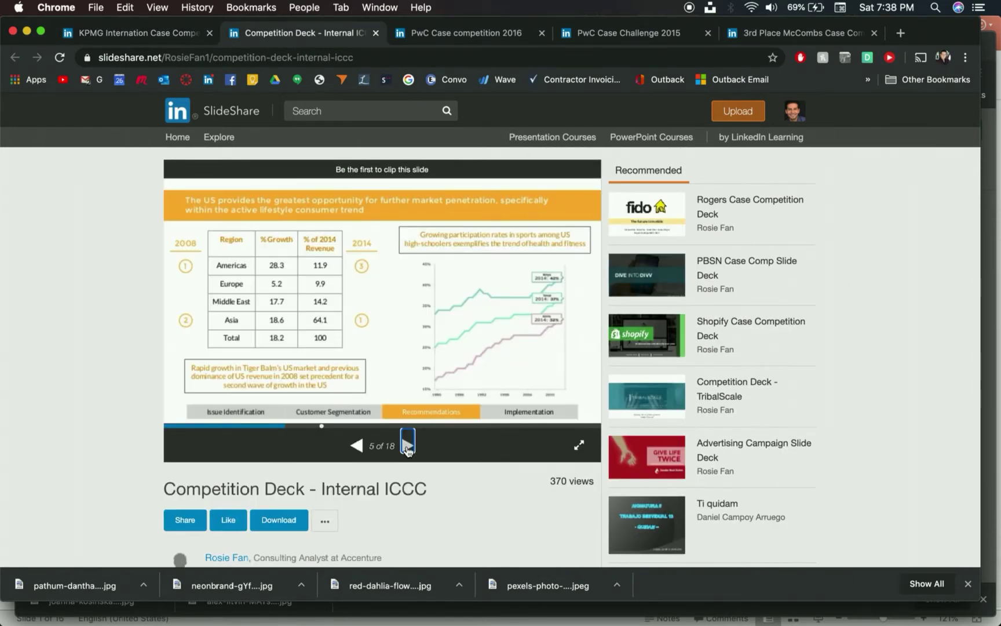
click(407, 446)
click(407, 447)
click(407, 446)
click(408, 446)
click(408, 446)
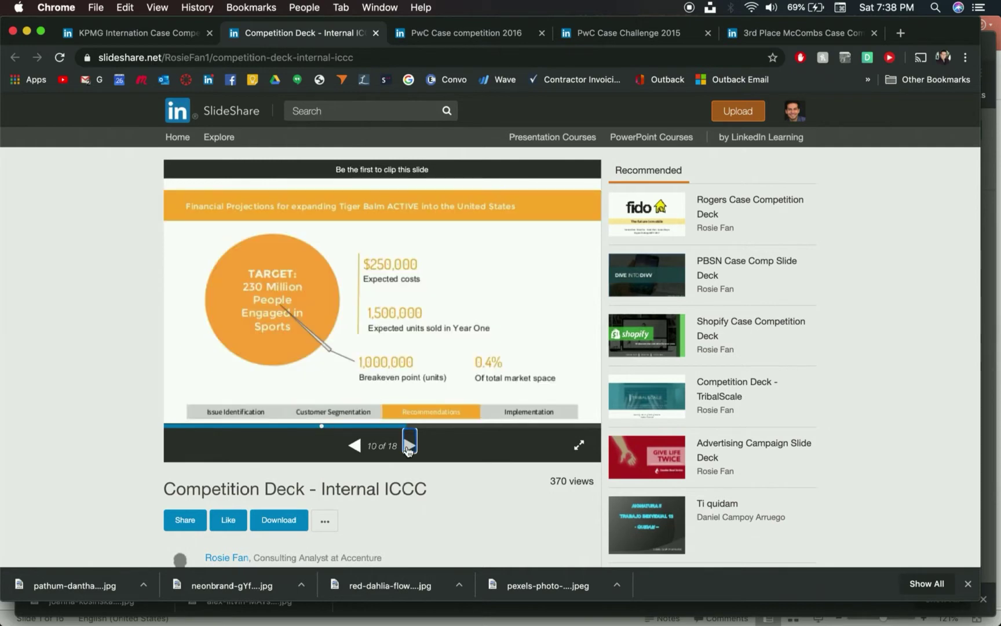
click(408, 446)
click(407, 446)
click(408, 446)
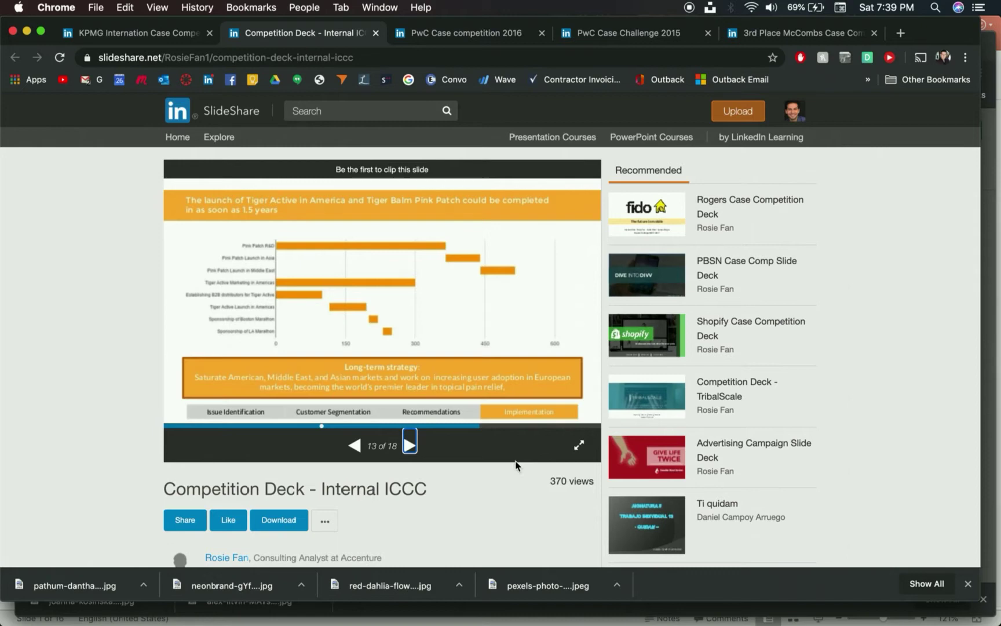
click(476, 30)
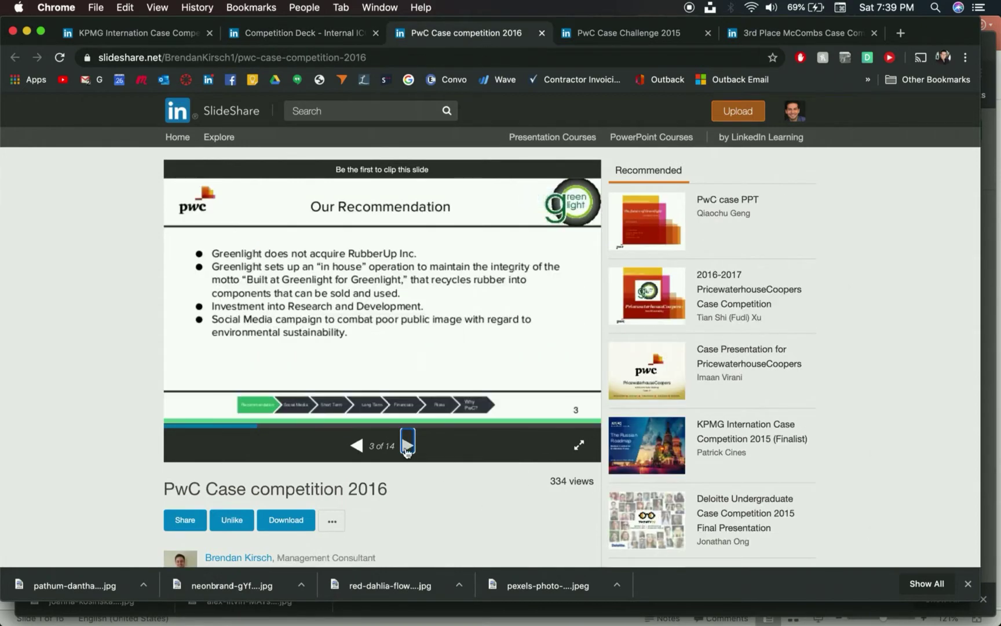
Page the PwC Case competition 2016 deck forward to the Risk and Mitigation slide
click(408, 446)
click(408, 446)
click(408, 446)
click(408, 446)
click(408, 447)
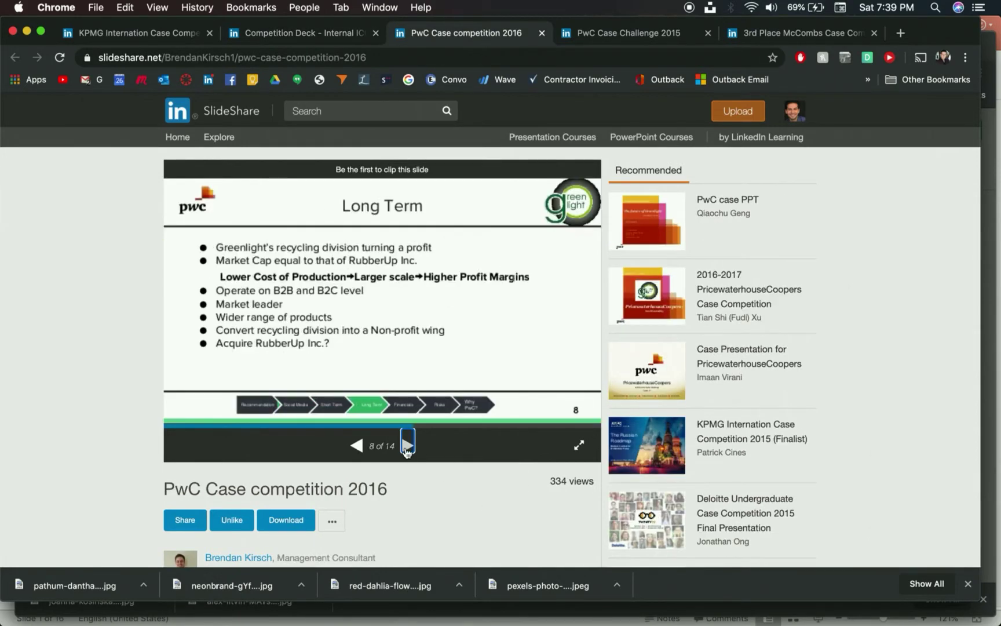
click(407, 446)
click(408, 446)
click(407, 446)
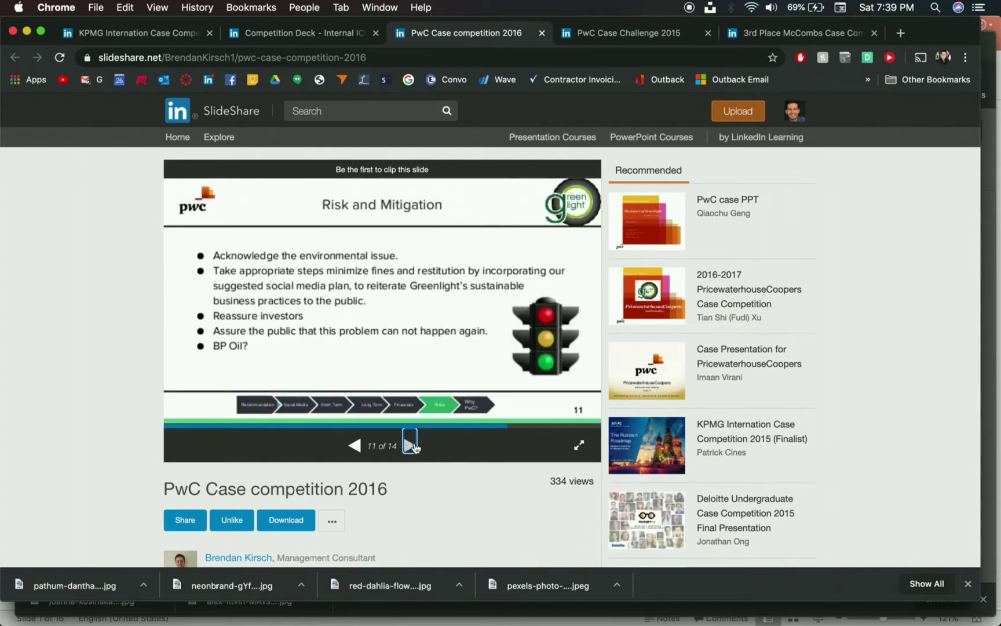
Page the PwC Case Challenge 2015 deck through to its Conclusion slide
click(637, 33)
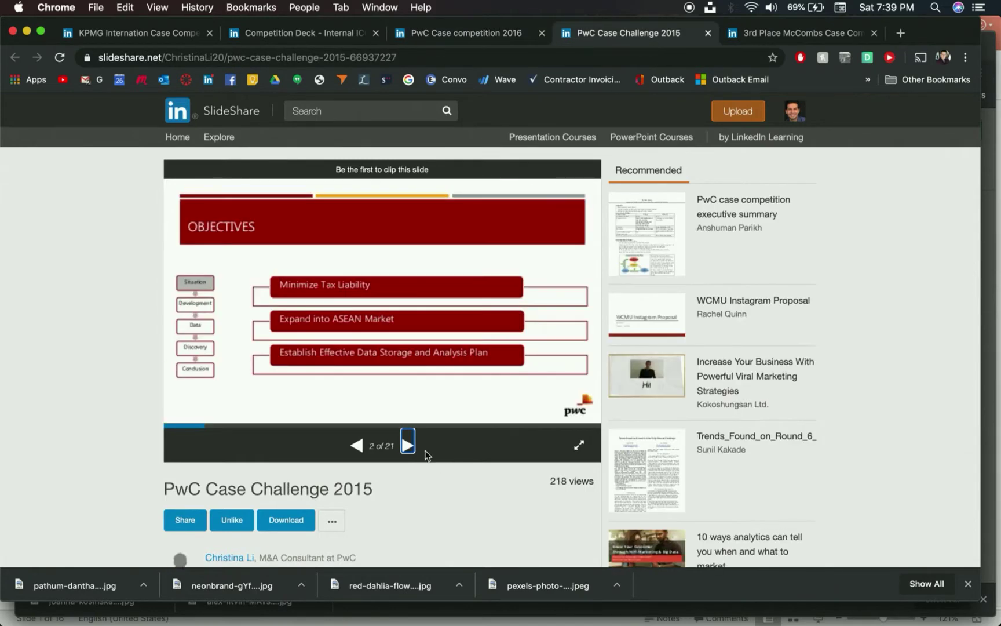
click(408, 446)
click(408, 446)
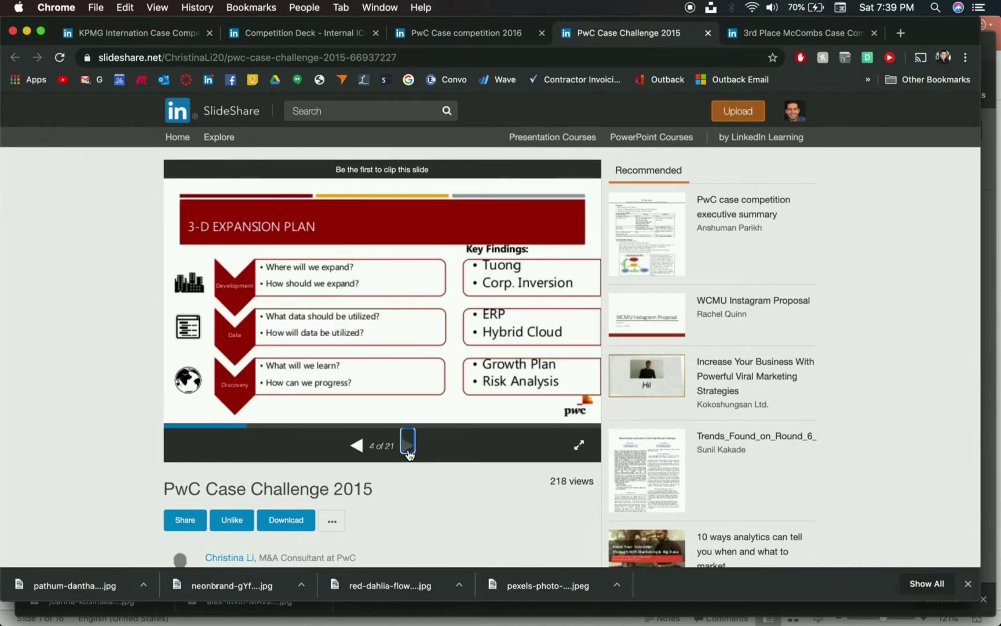
click(408, 445)
click(407, 445)
click(408, 445)
click(408, 445)
click(408, 445)
click(408, 444)
click(409, 445)
click(408, 445)
click(408, 444)
click(408, 445)
click(409, 445)
click(409, 445)
click(409, 445)
click(408, 445)
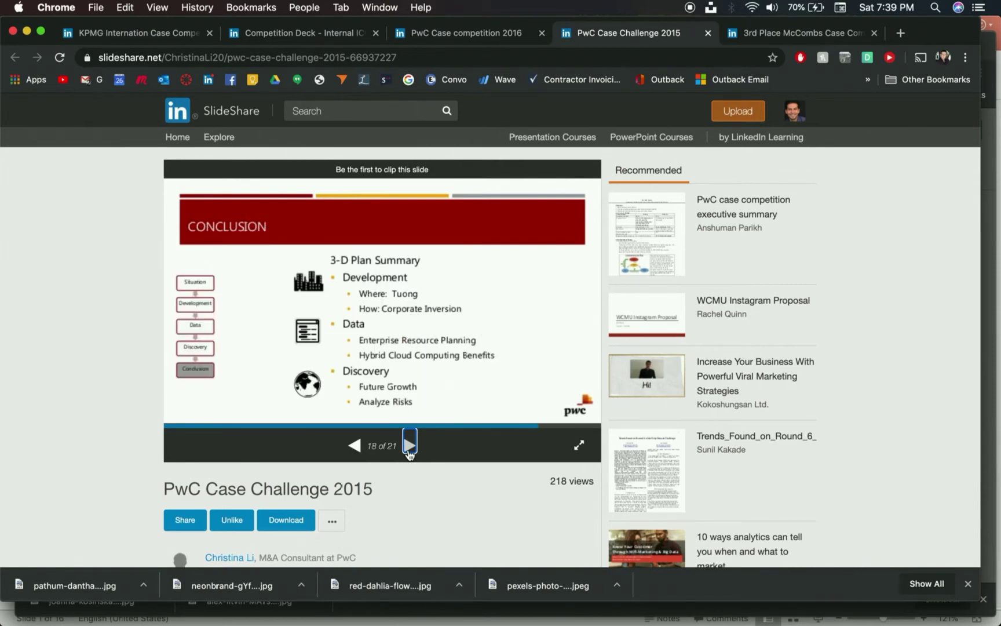
Advance the McCombs deck to its Social Media slides, then return to PowerPoint
key(ctrl+Tab)
click(408, 446)
click(408, 444)
click(408, 445)
click(408, 445)
click(408, 445)
click(408, 445)
click(408, 445)
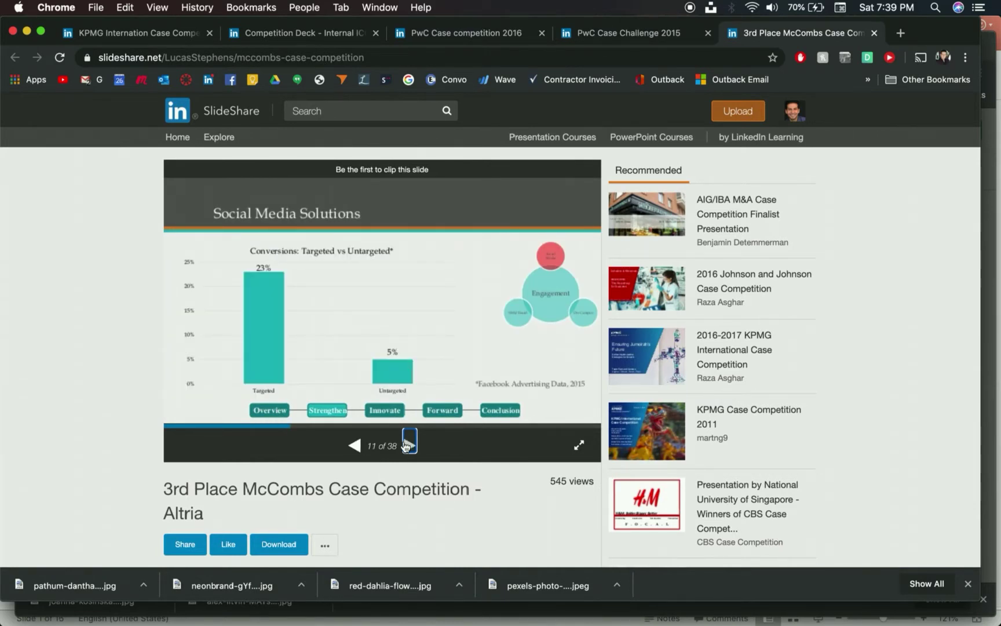
key(super+Tab)
key(super+Tab)
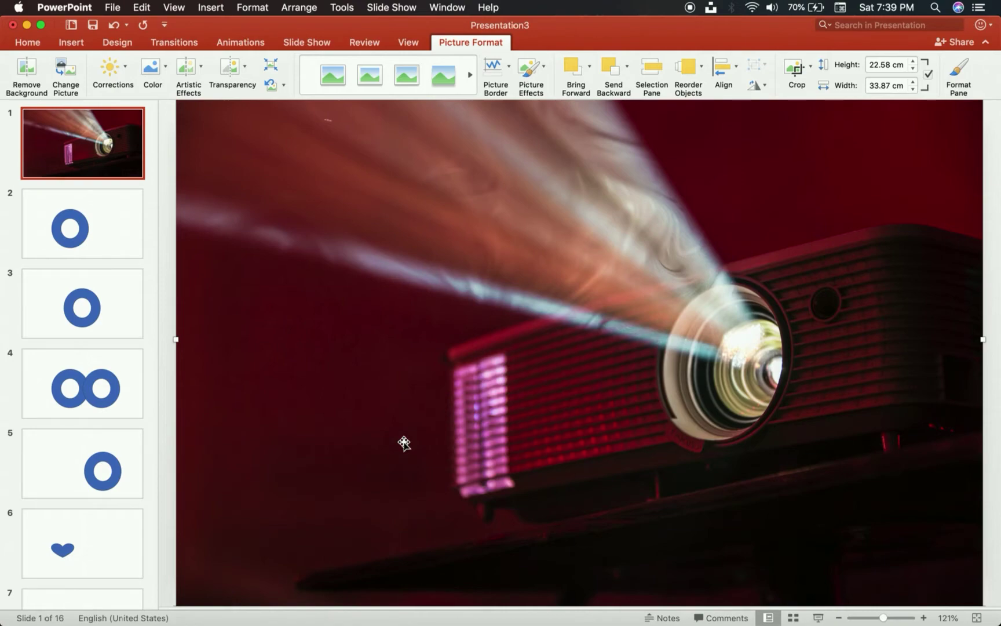
key(super+Tab)
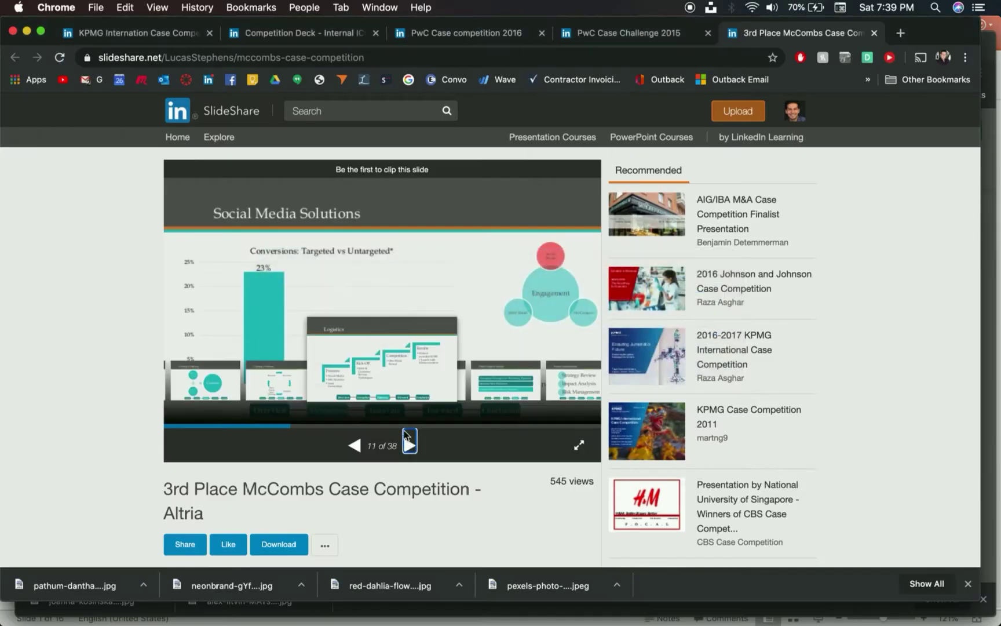
key(super+grave)
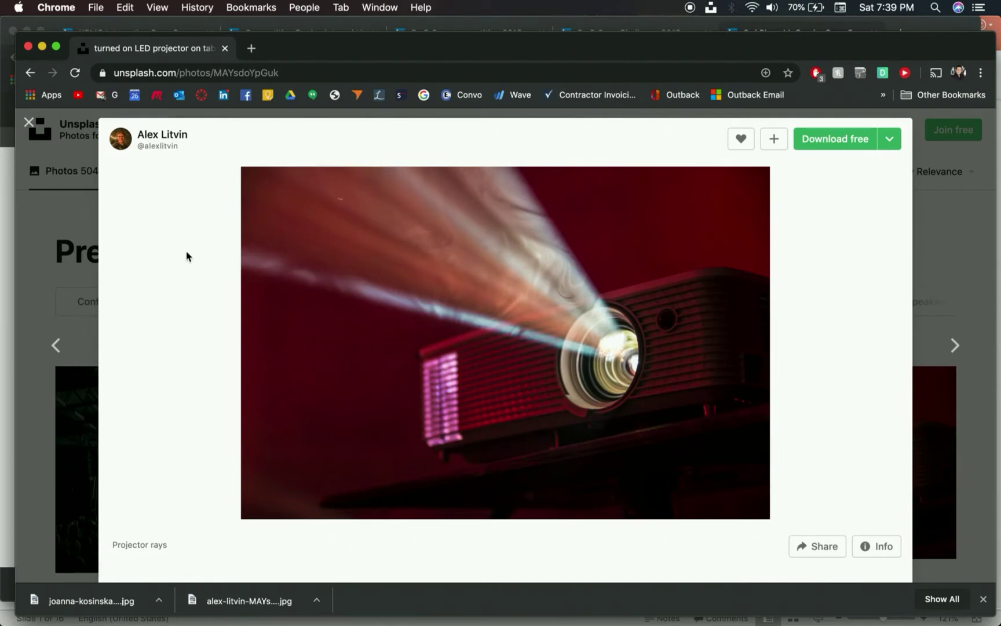
key(super+Tab)
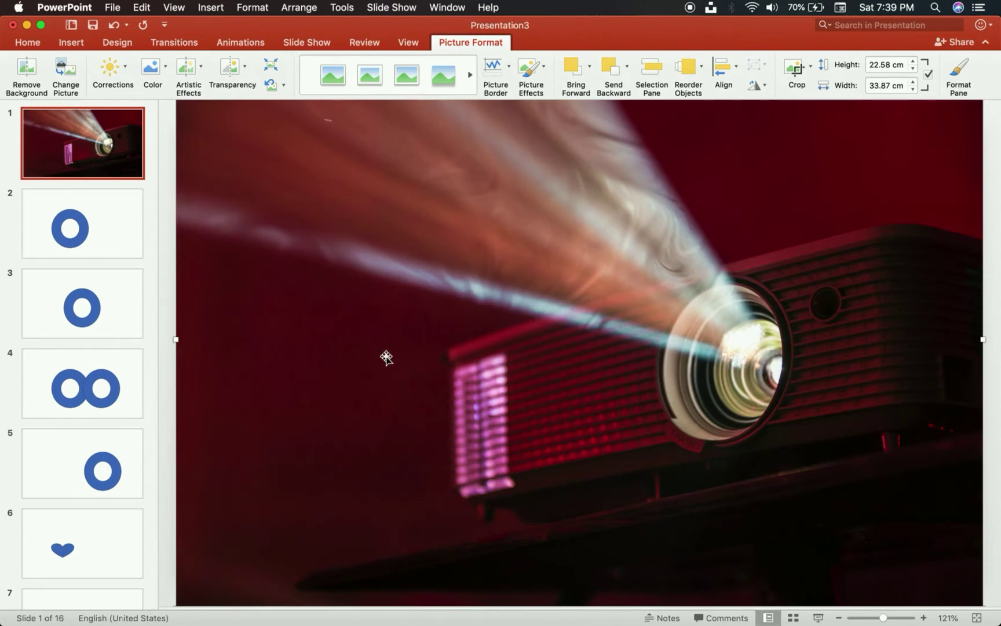
Deselect the full-slide projector photo on slide 1 of Presentation3
scroll(383, 351, down, 2)
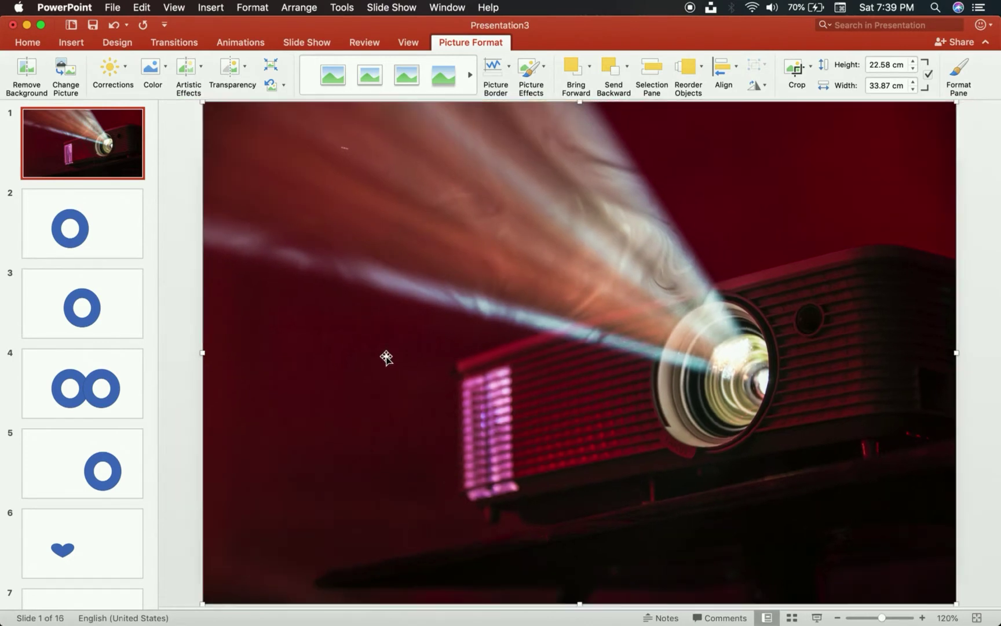
click(198, 268)
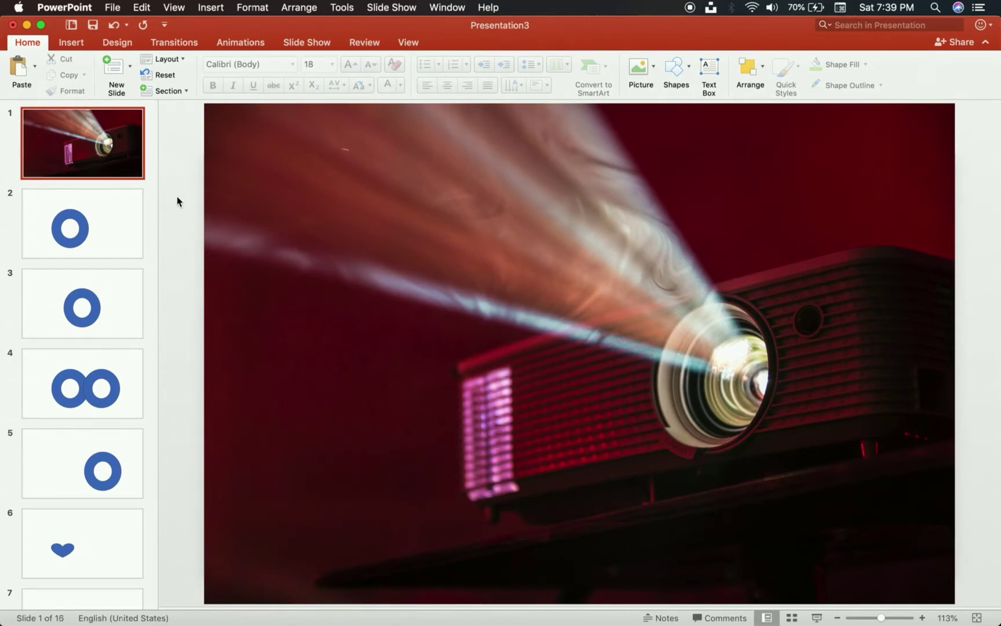
scroll(96, 347, down, 12)
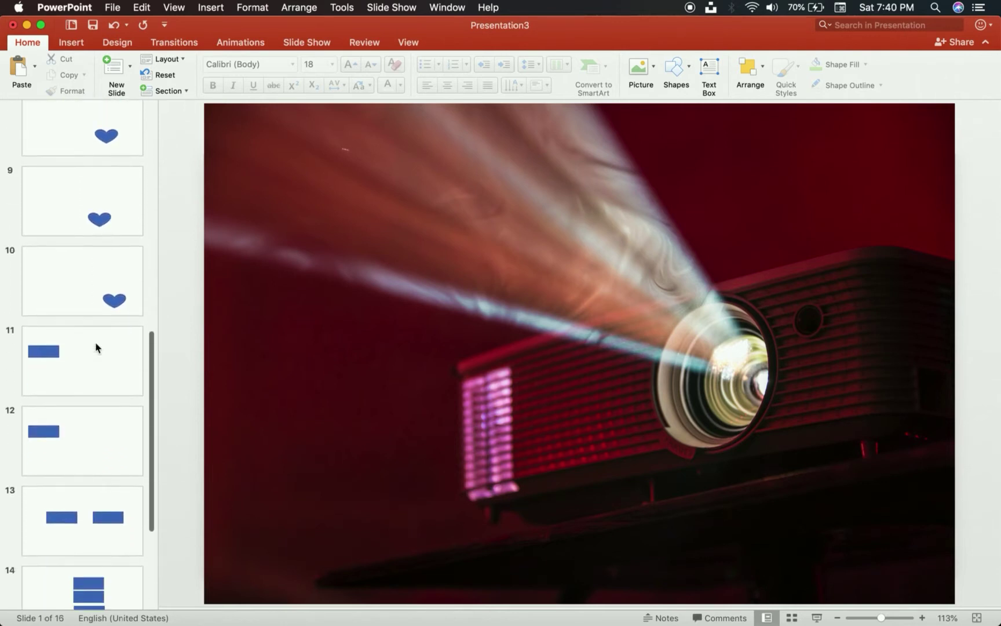
scroll(96, 347, up, 15)
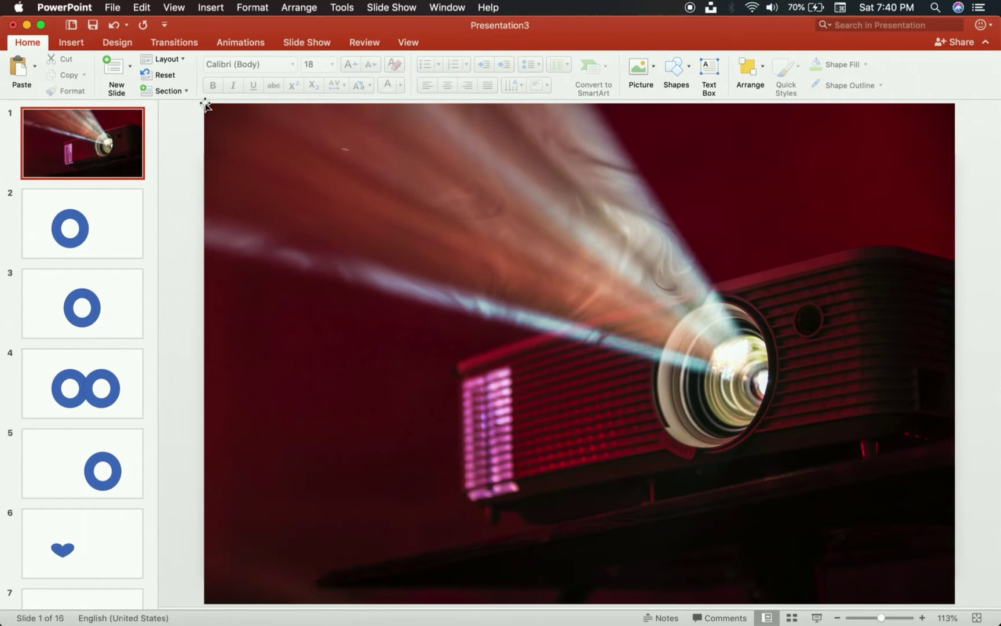
Switch to Slide Master view and show the top-level slide master
click(173, 9)
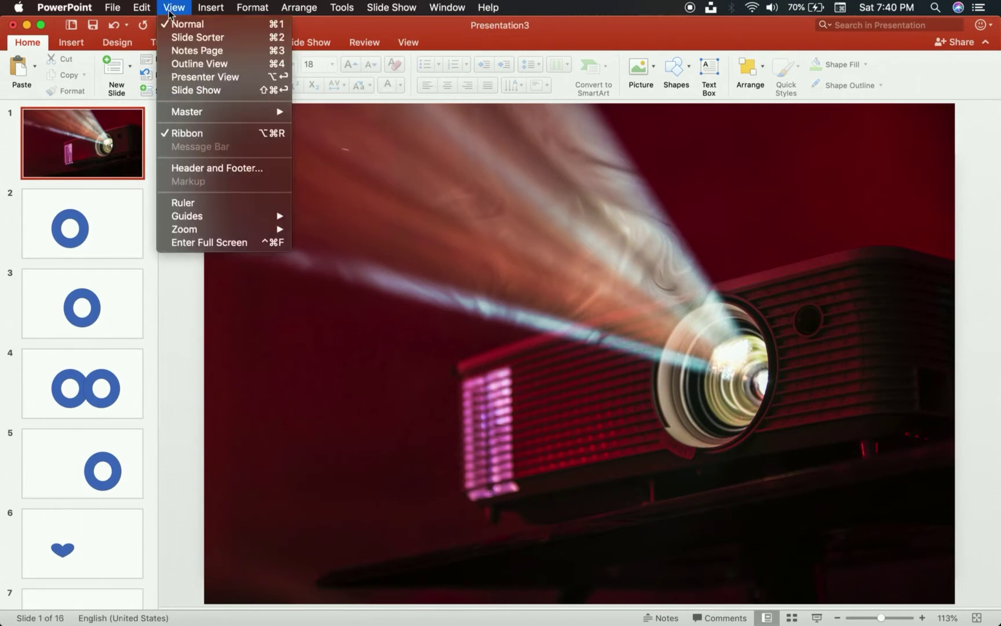
mouse_move(196, 118)
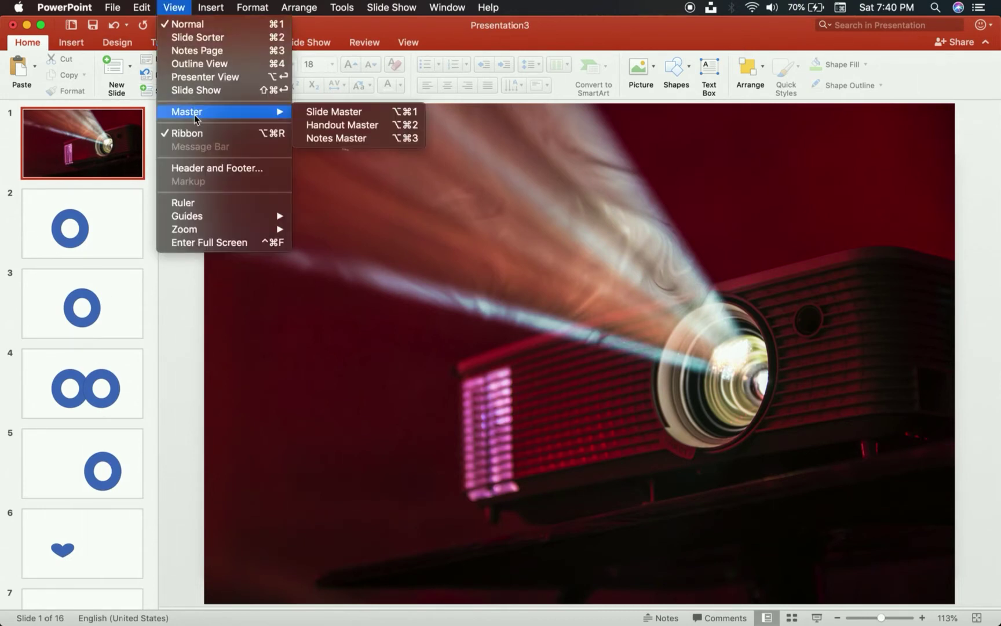
click(323, 111)
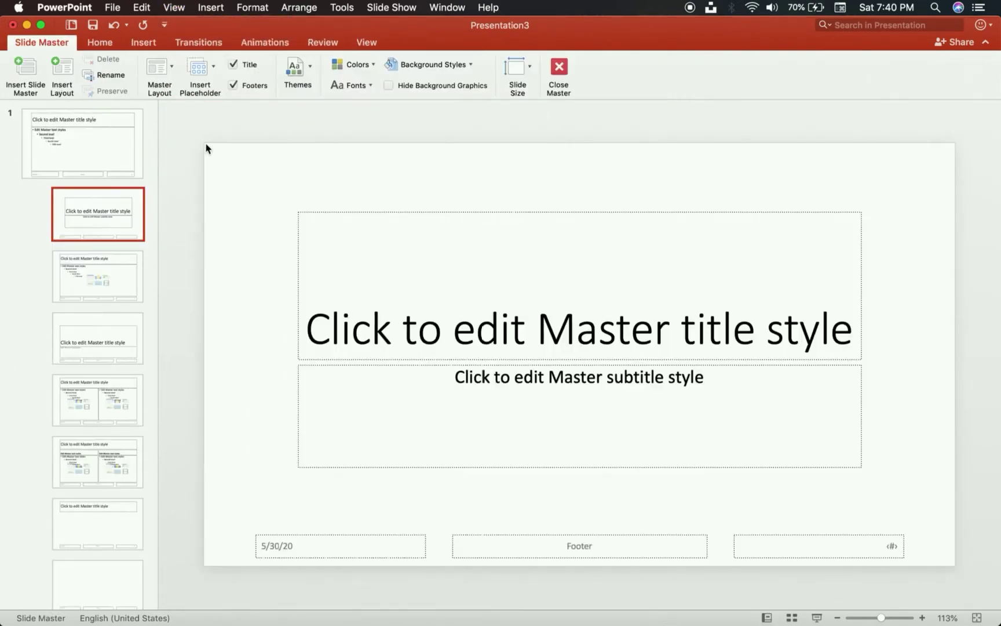
click(68, 138)
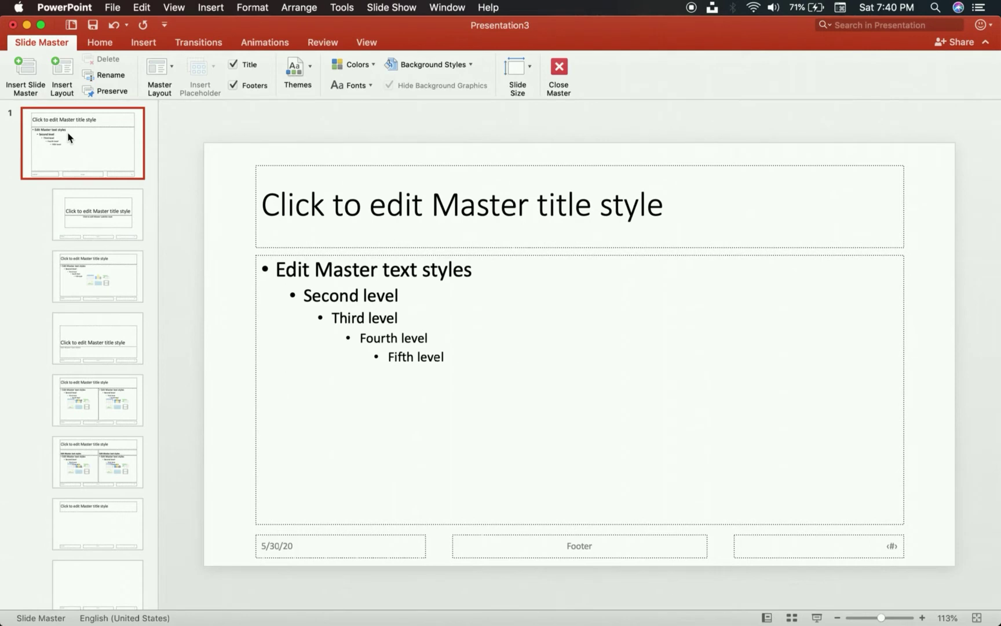
Browse the Title Slide, Title and Content and next layouts, ending on Title Slide
click(93, 211)
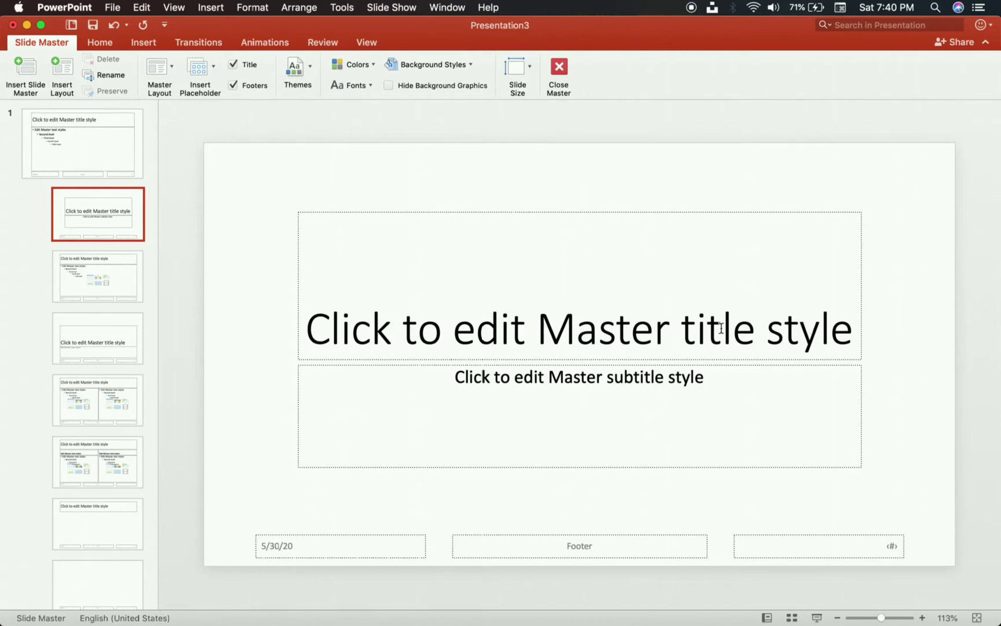
drag(549, 331, 848, 337)
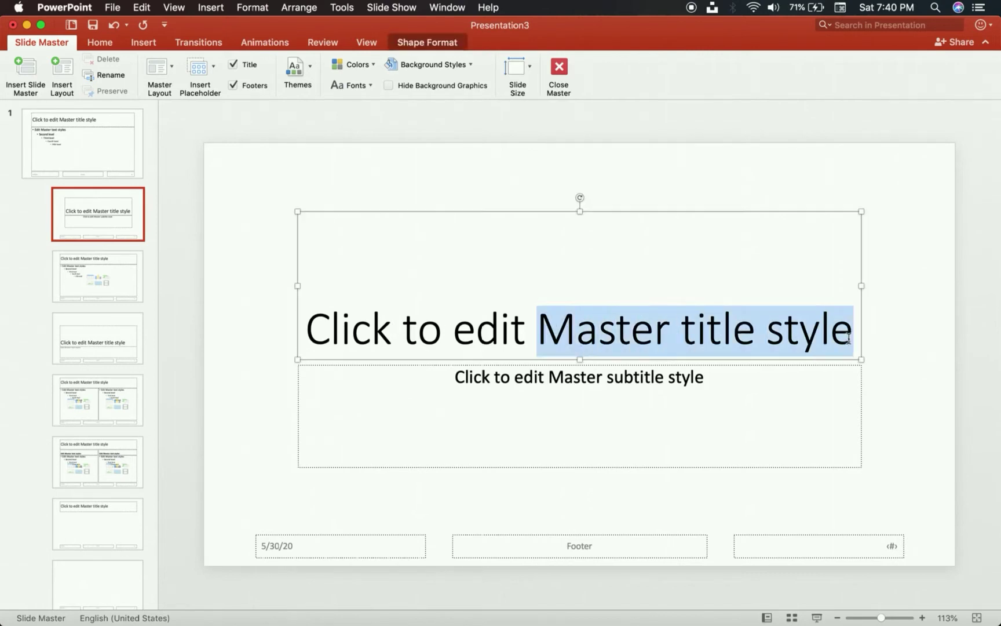
click(123, 292)
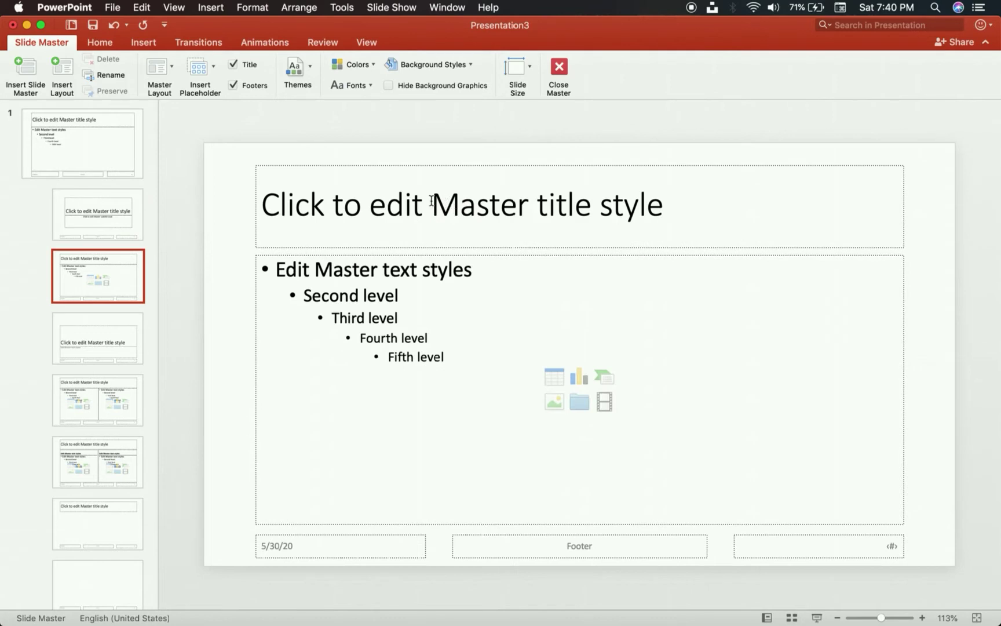
drag(428, 203, 681, 212)
double_click(384, 271)
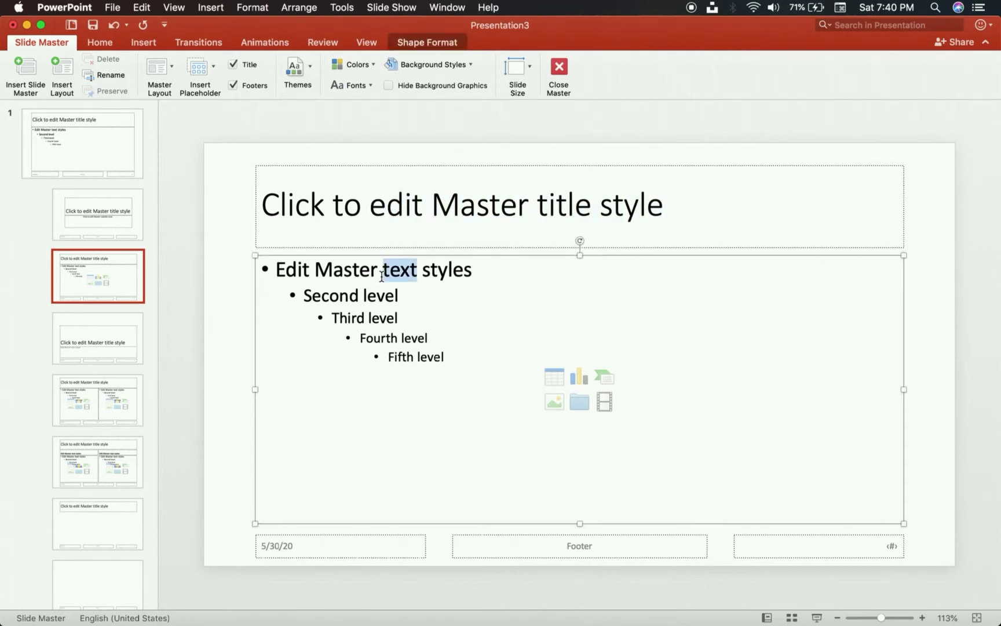
click(105, 330)
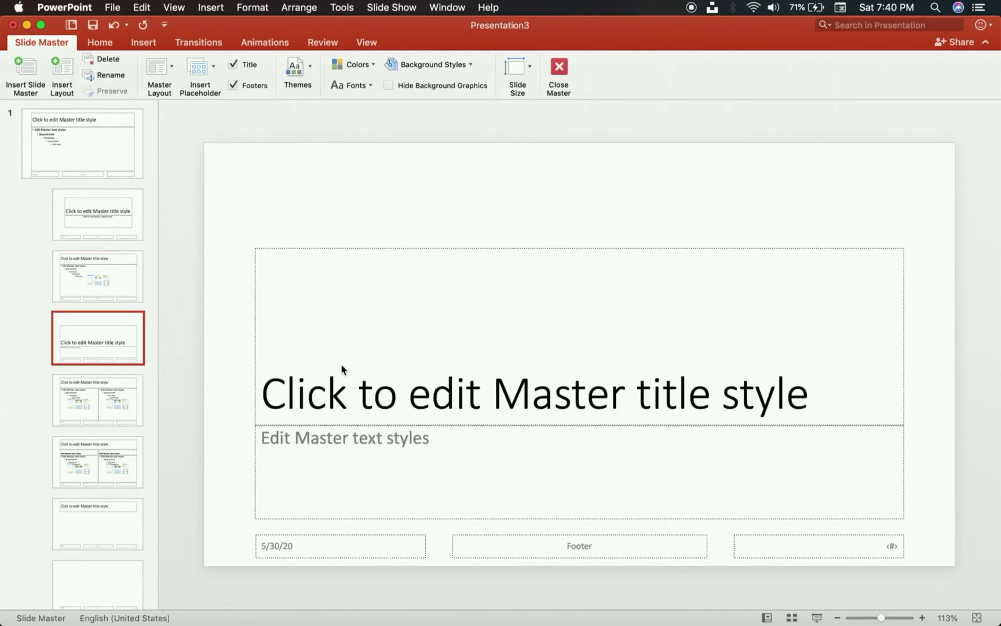
click(106, 204)
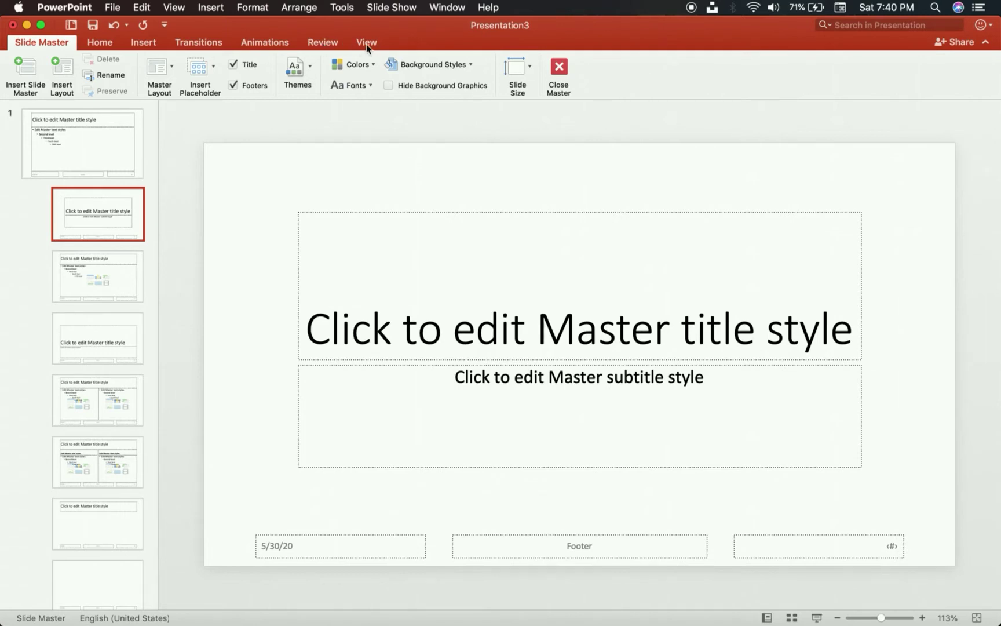
Draw a small blue oval in the top-left corner of the Title Slide layout
click(103, 46)
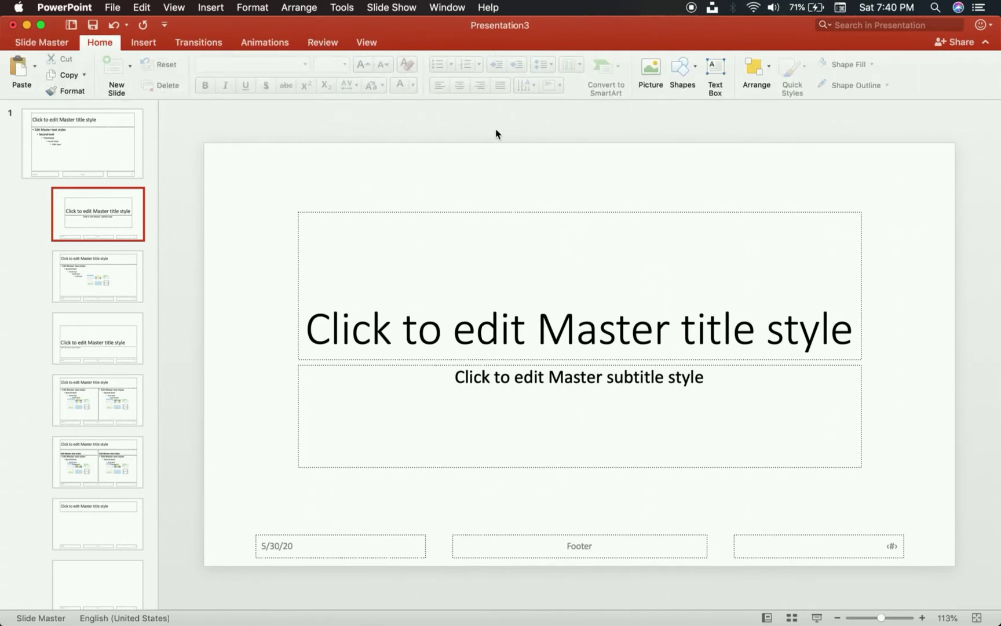
click(695, 87)
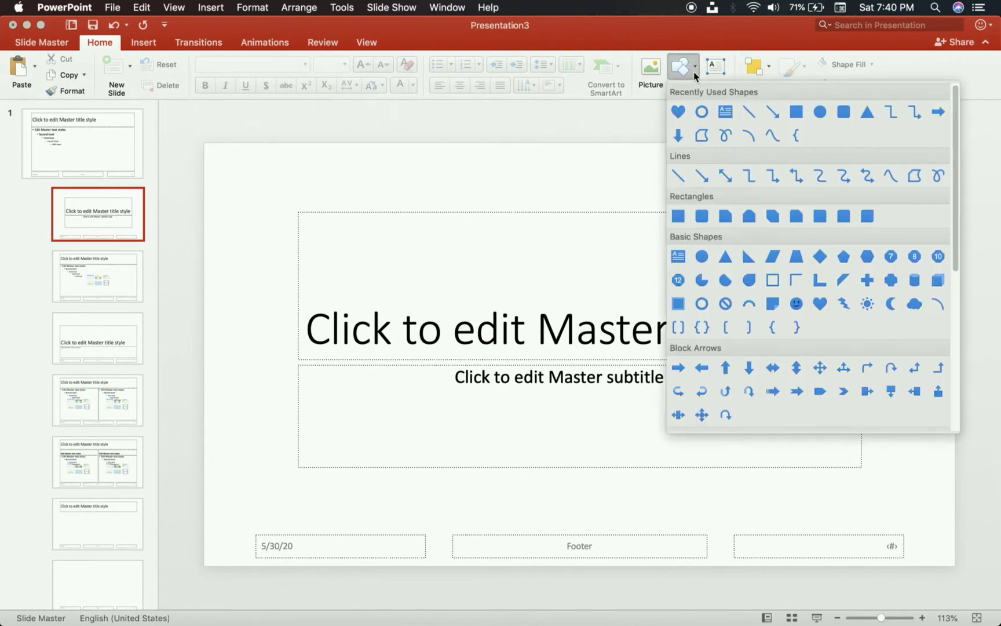
click(820, 112)
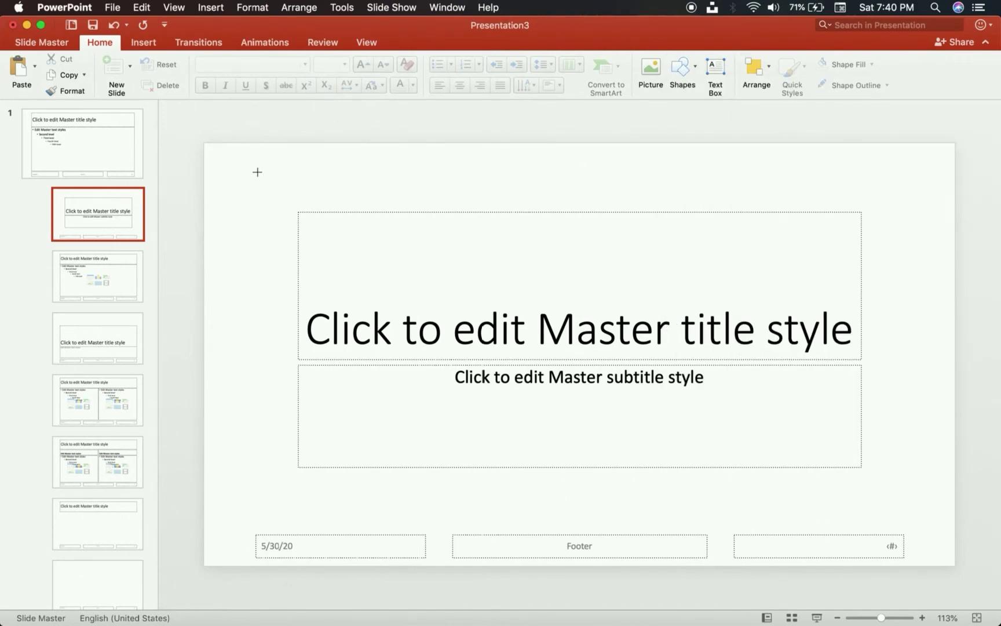
mouse_move(224, 163)
mouse_down()
mouse_move(259, 186)
mouse_move(275, 214)
mouse_up()
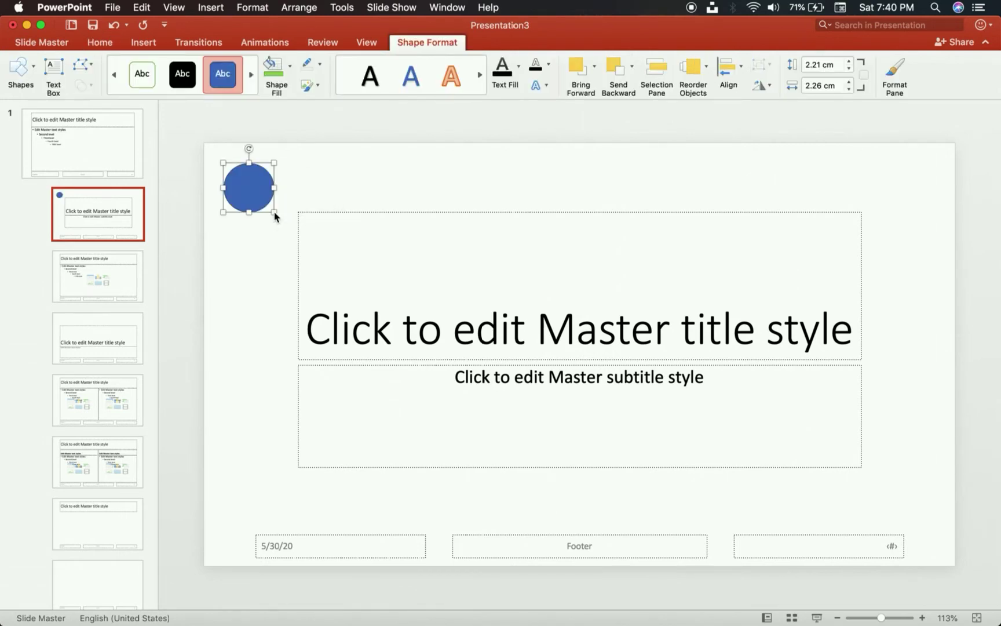
click(64, 206)
scroll(95, 397, down, 3)
scroll(95, 396, up, 3)
scroll(96, 397, down, 3)
scroll(96, 397, up, 3)
scroll(95, 397, down, 1)
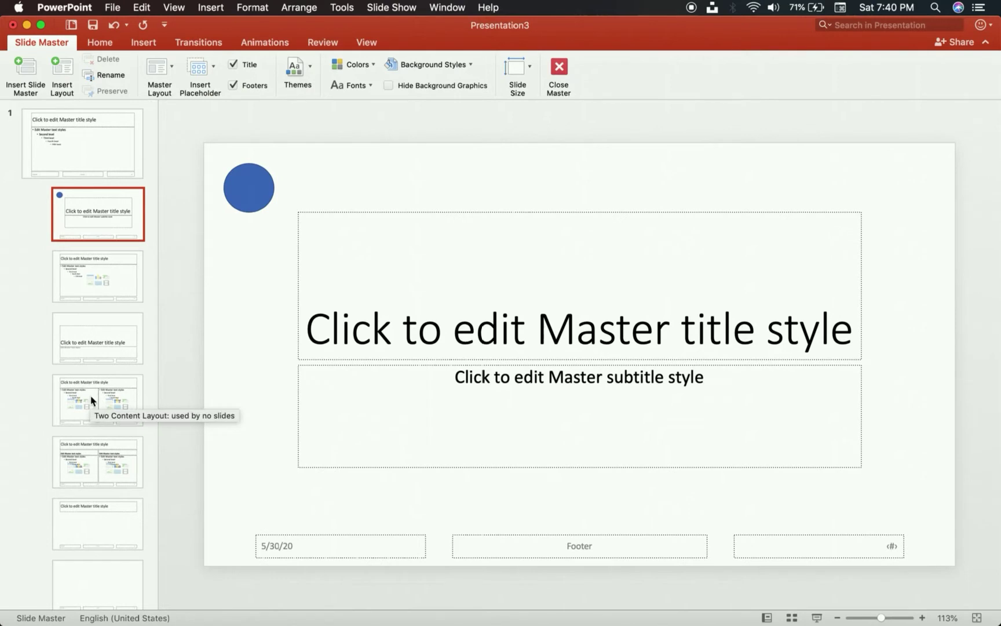
Close the master and delete slide 1's photo to check the circle beneath, then undo
click(561, 67)
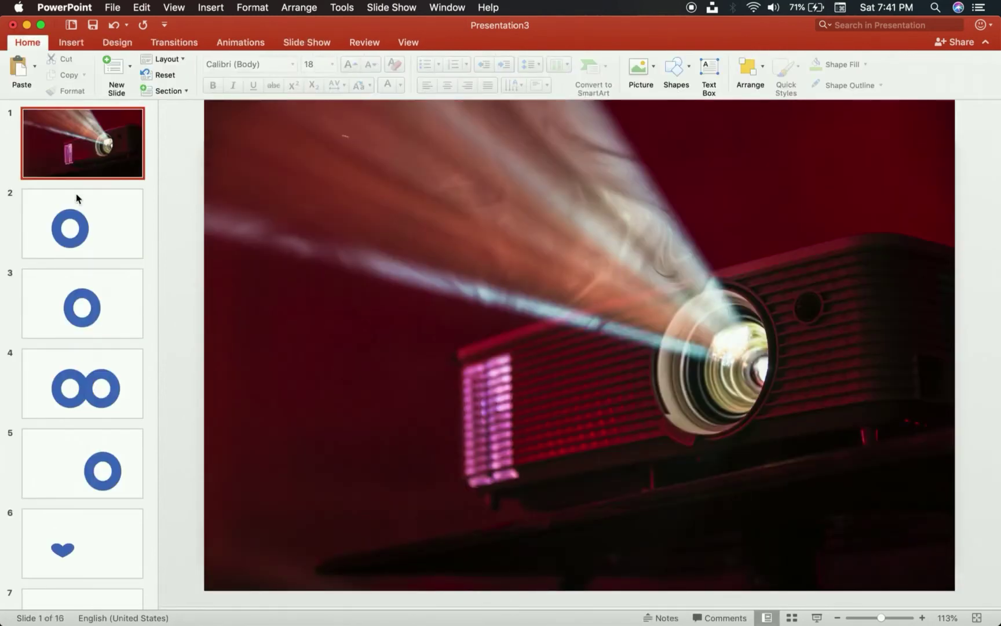
scroll(56, 223, down, 15)
scroll(57, 223, up, 15)
click(332, 207)
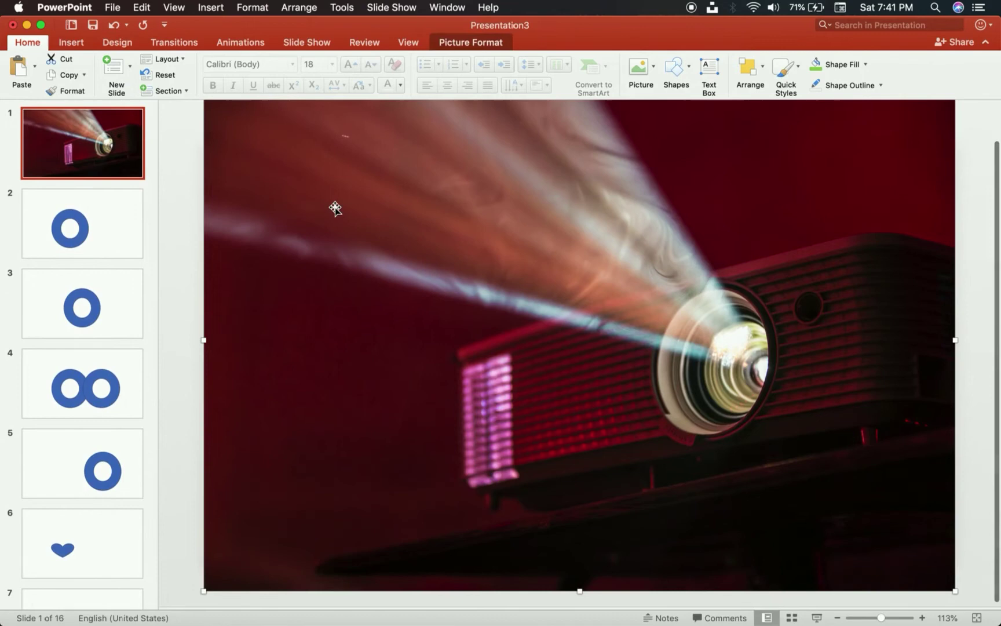
key(Delete)
key(super+z)
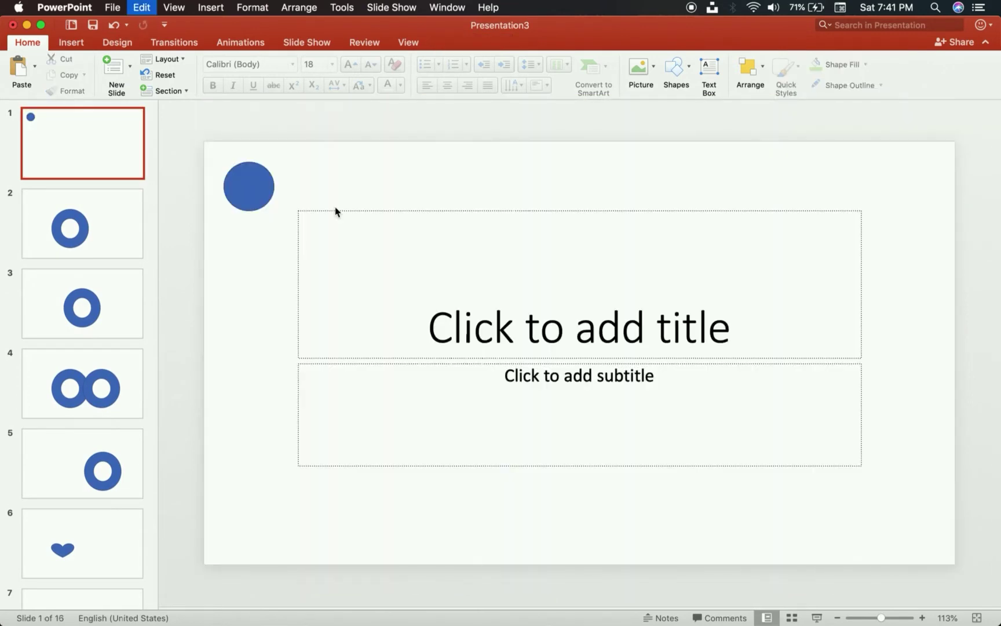
Select slide 2 and reopen the Slide Master view
click(84, 225)
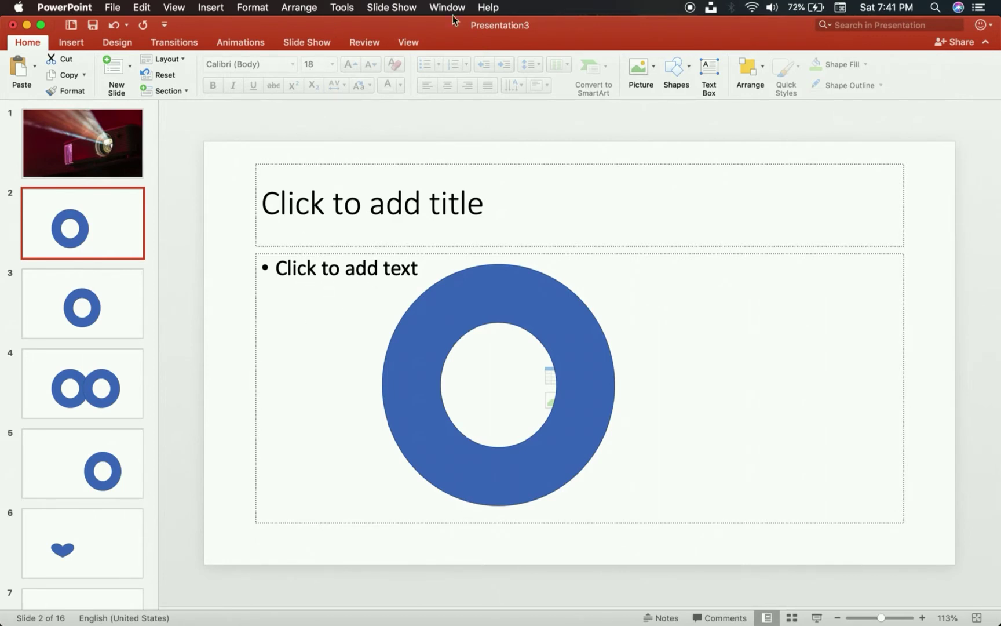
click(173, 8)
mouse_move(188, 119)
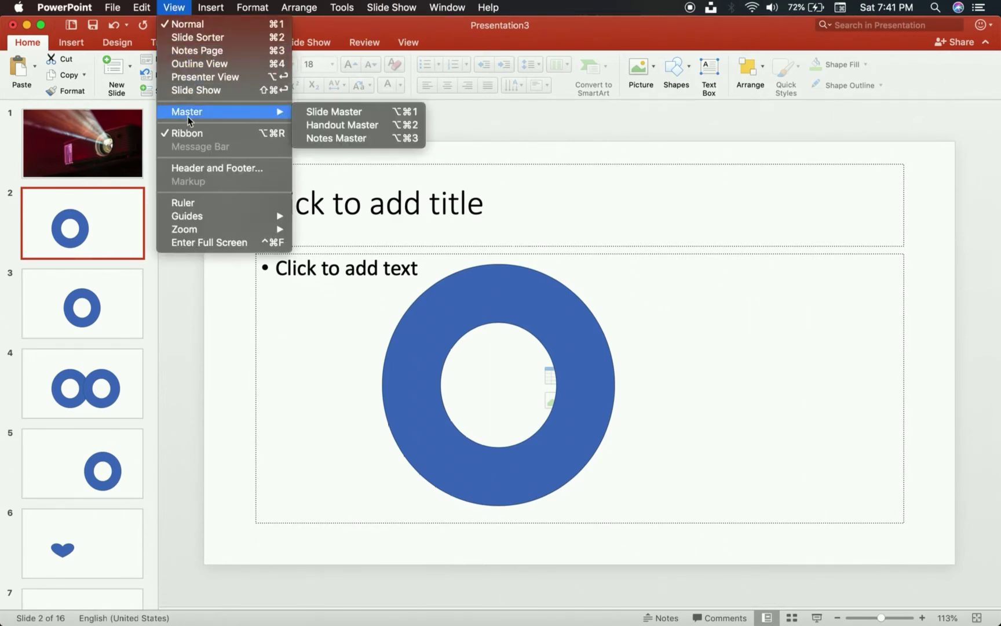
click(319, 113)
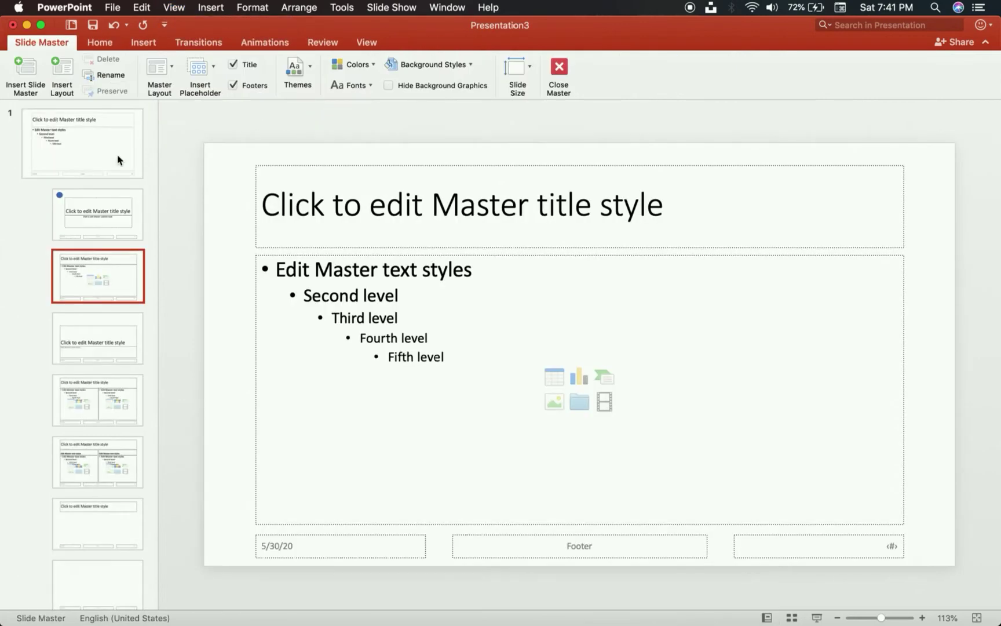
Move the blue circle from the Title Slide layout onto the Title and Content layout, then close the master
click(54, 229)
click(245, 186)
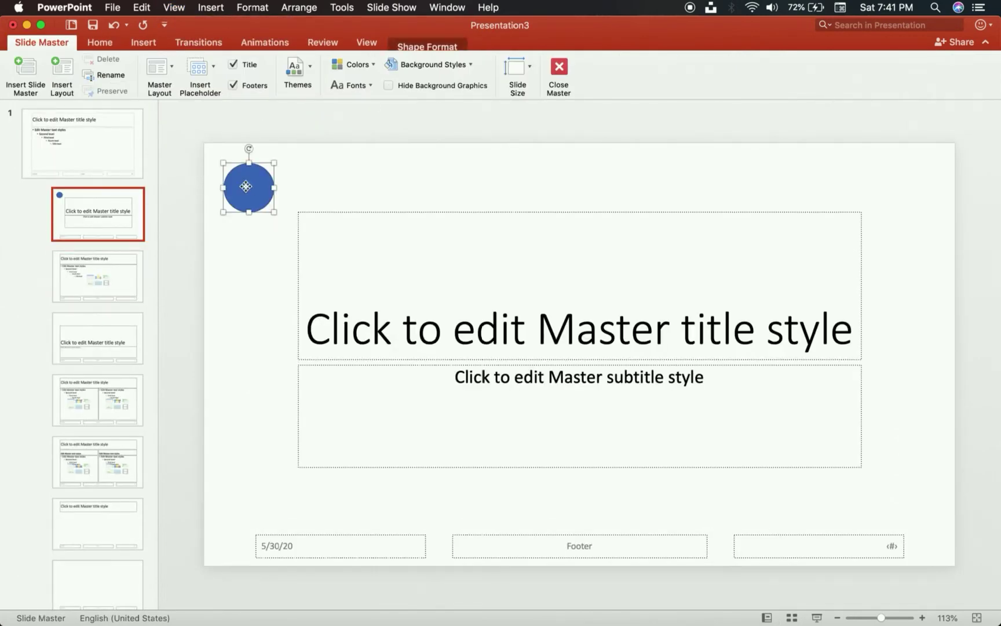
key(Delete)
click(128, 262)
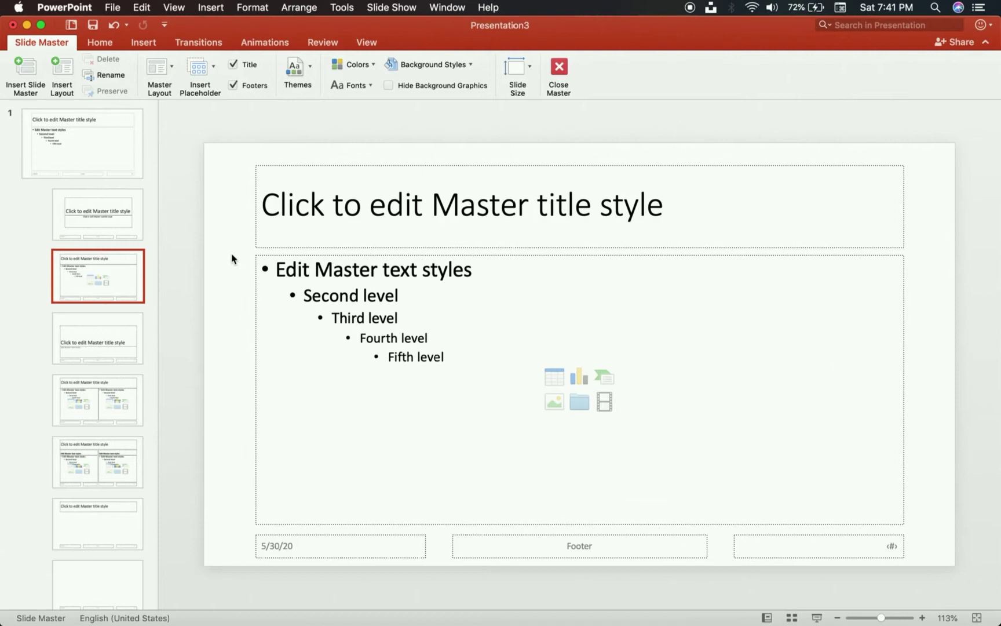
key(super+v)
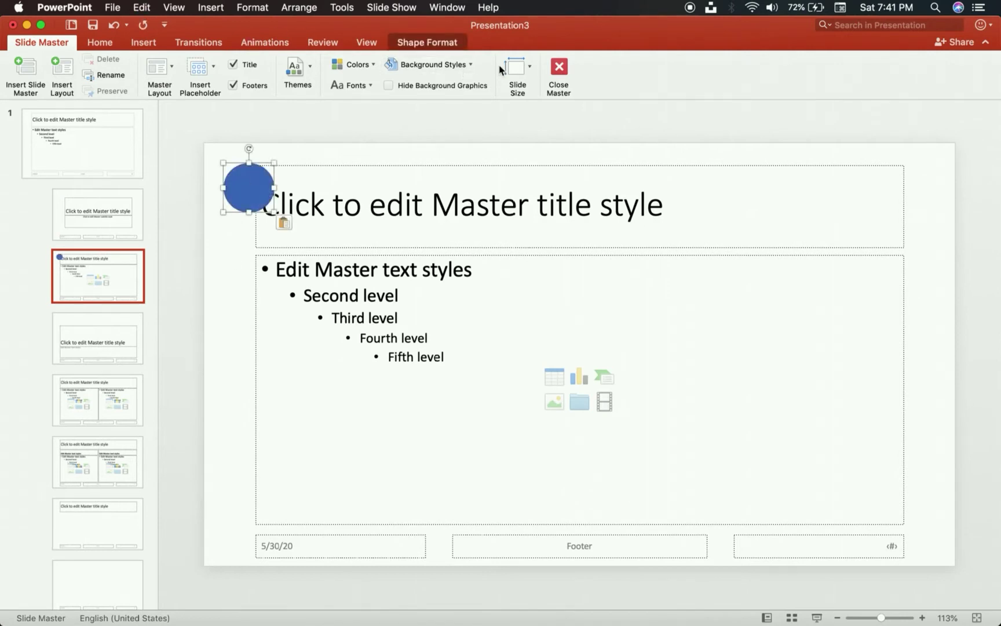
click(560, 71)
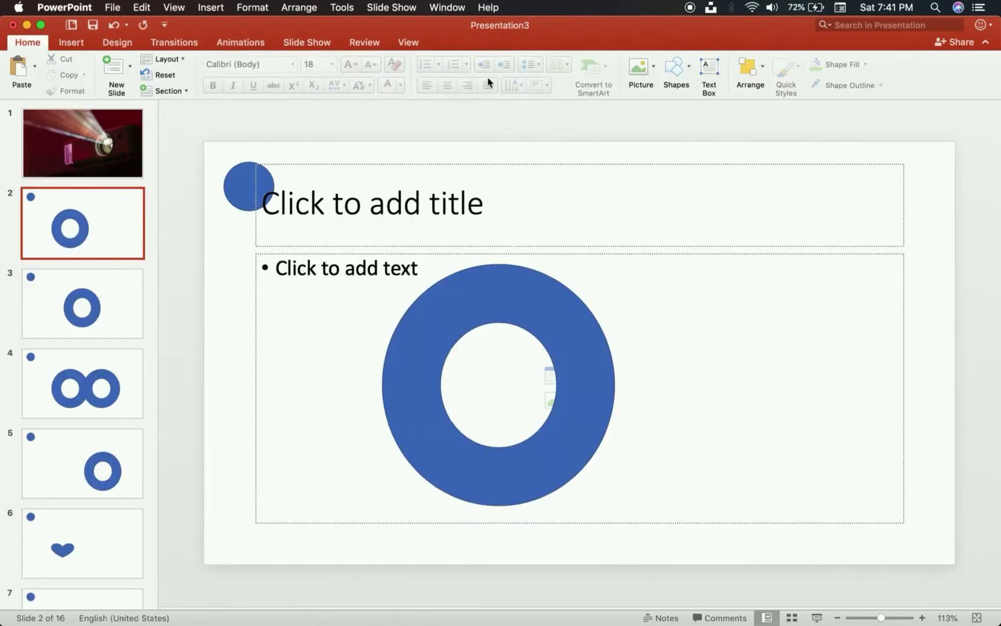
Delete slide 1's projector photo to check for the circle, then restore it
scroll(74, 316, down, 3)
scroll(74, 317, up, 5)
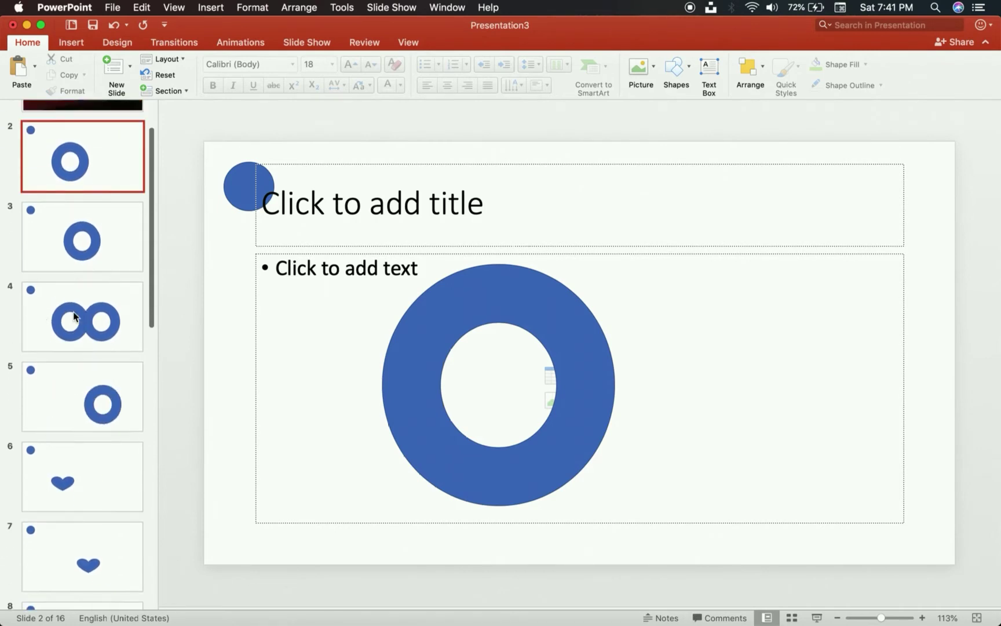
click(95, 170)
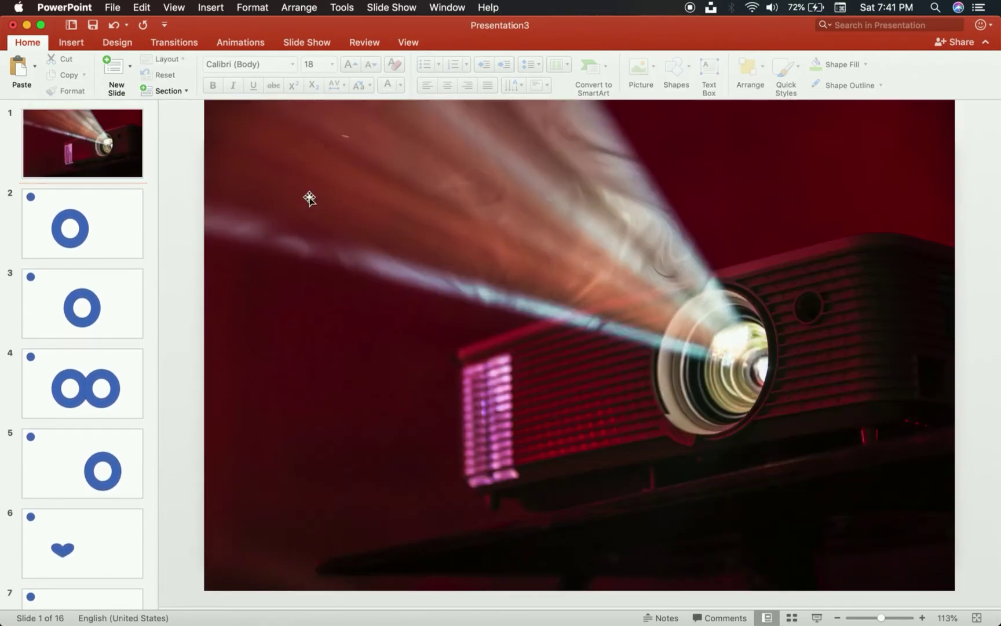
click(309, 198)
key(Delete)
key(super+z)
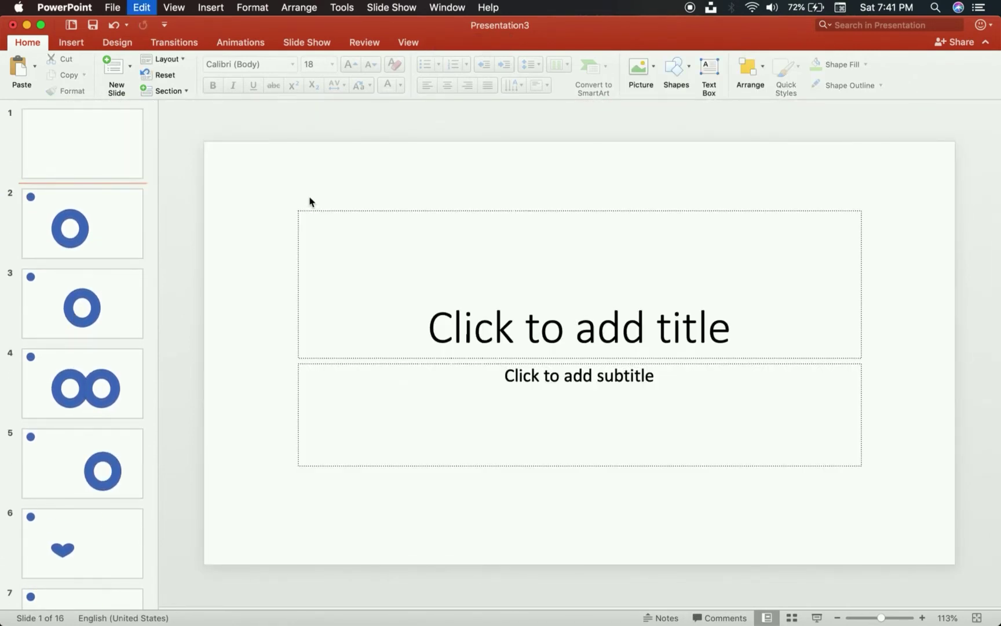
Browse slides 11, 13 and 15, then bring up slide 9 with its circle and heart
scroll(108, 389, down, 12)
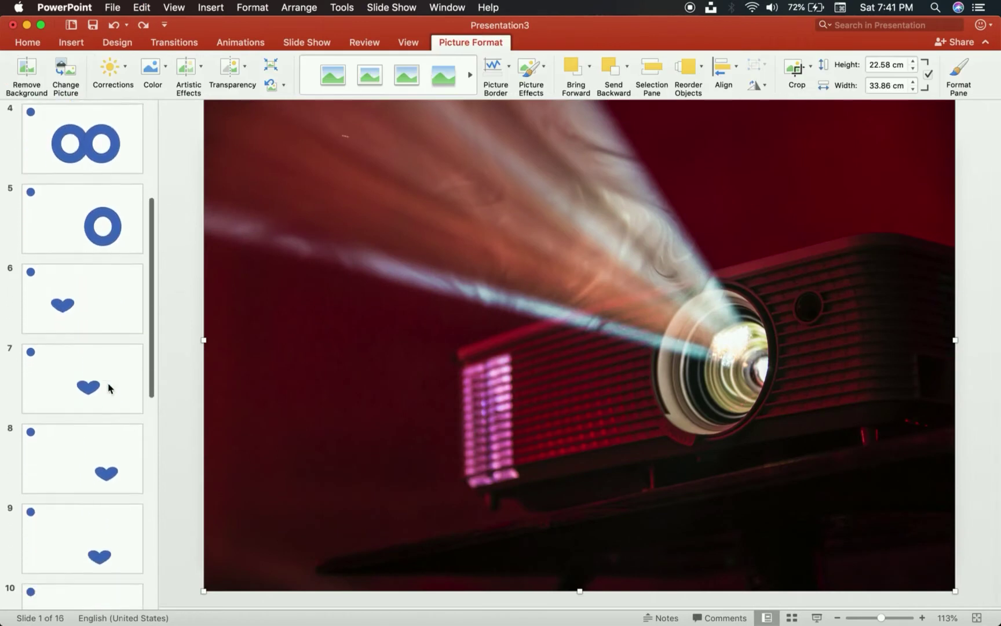
scroll(108, 388, down, 5)
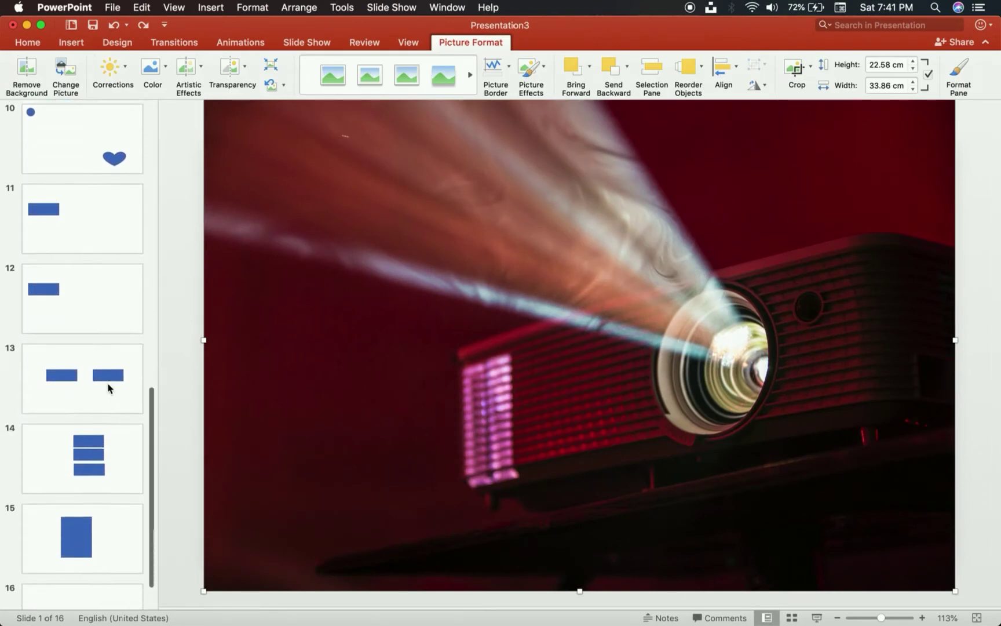
scroll(109, 388, up, 5)
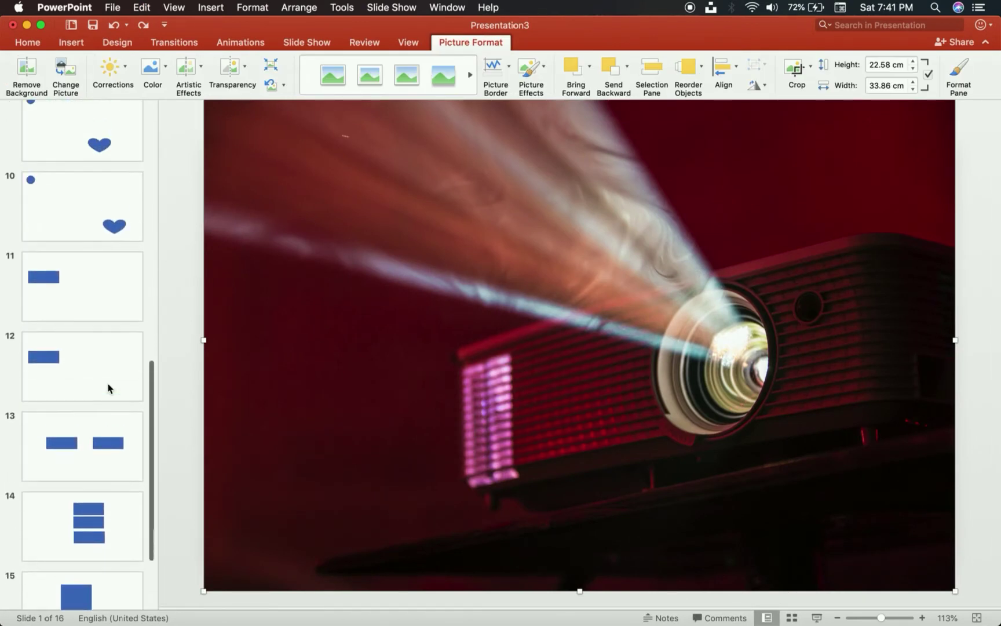
click(99, 269)
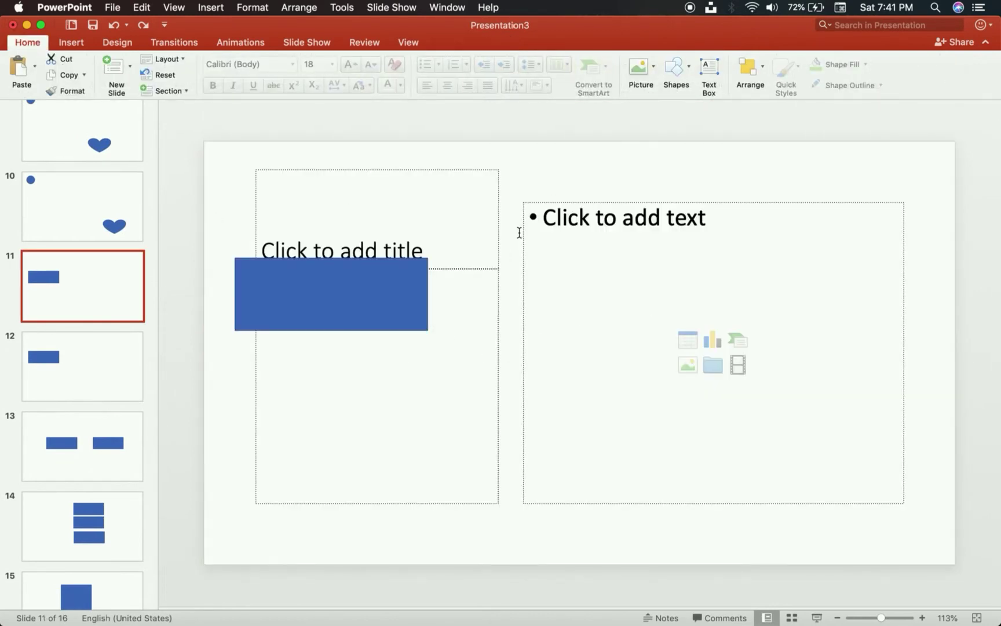
click(109, 471)
scroll(114, 494, down, 3)
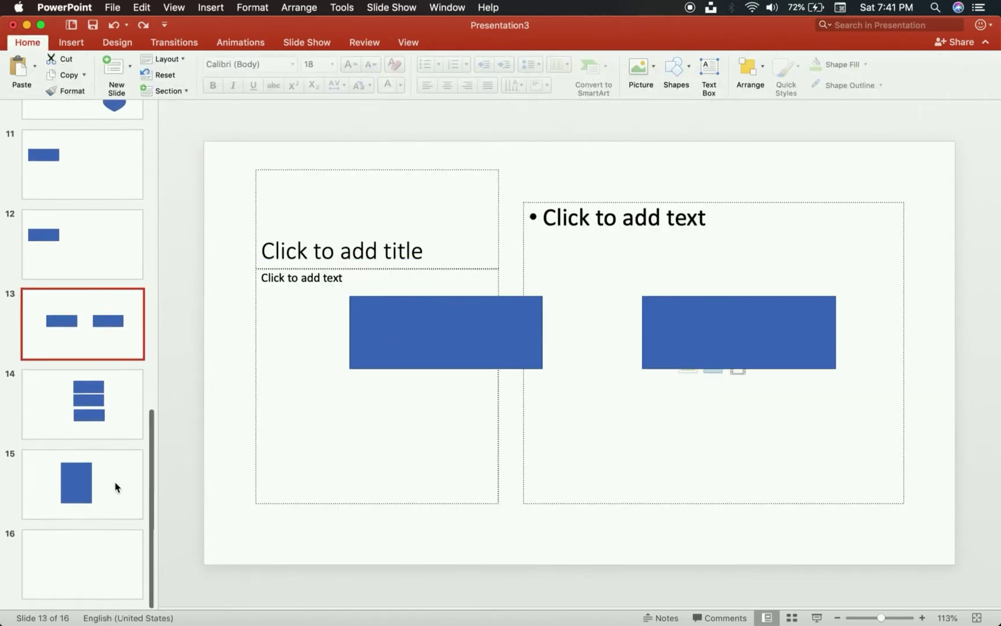
click(114, 489)
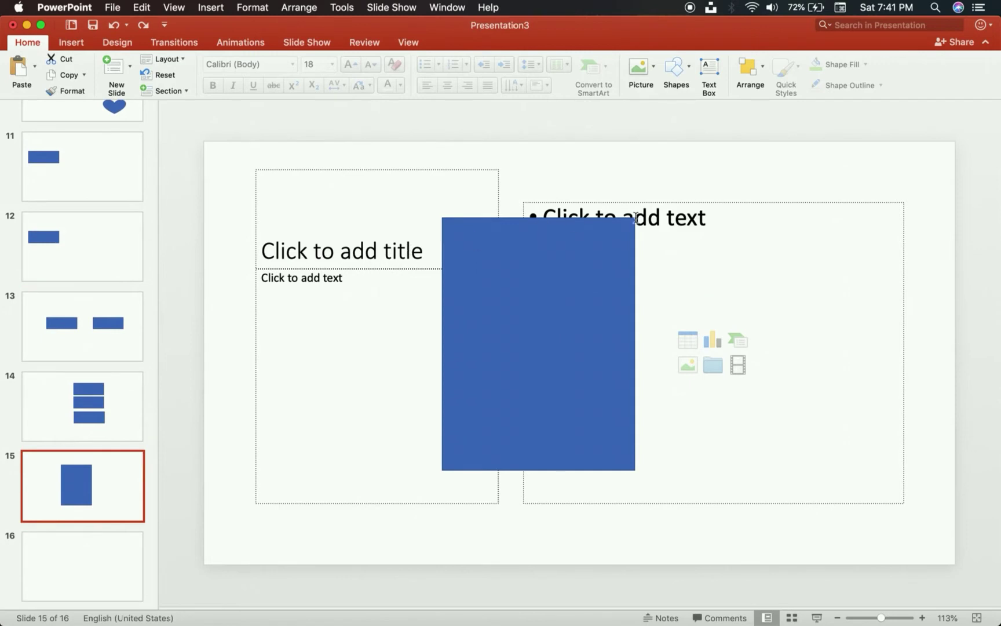
click(676, 214)
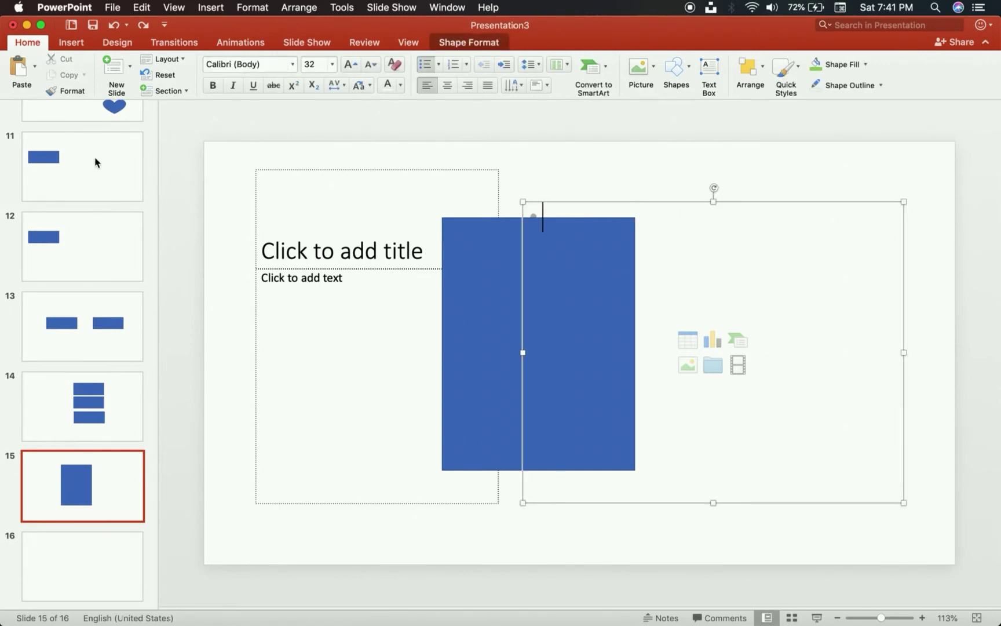
scroll(96, 161, up, 3)
click(78, 229)
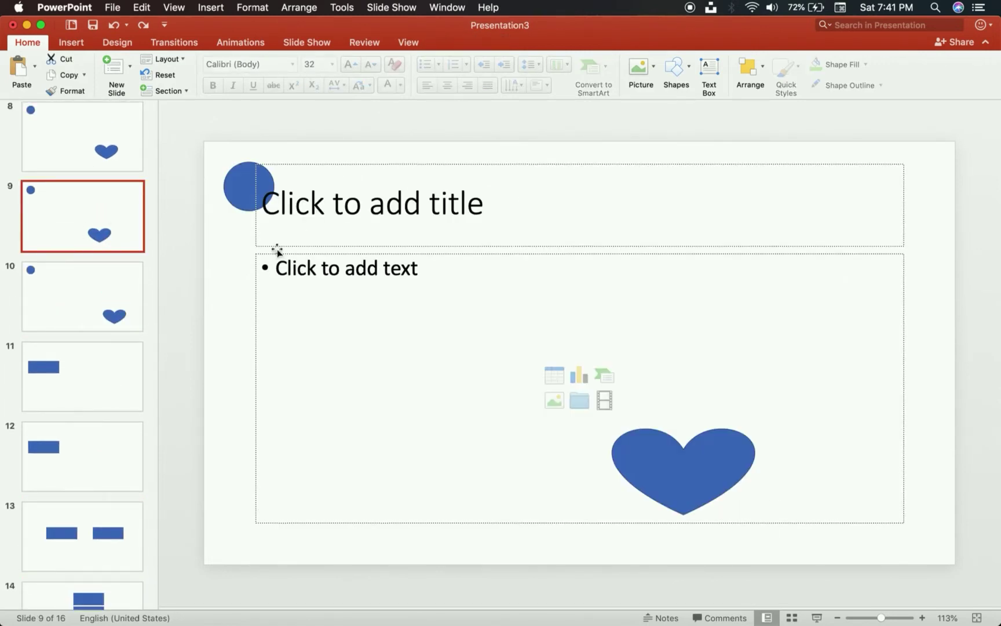
scroll(94, 202, up, 10)
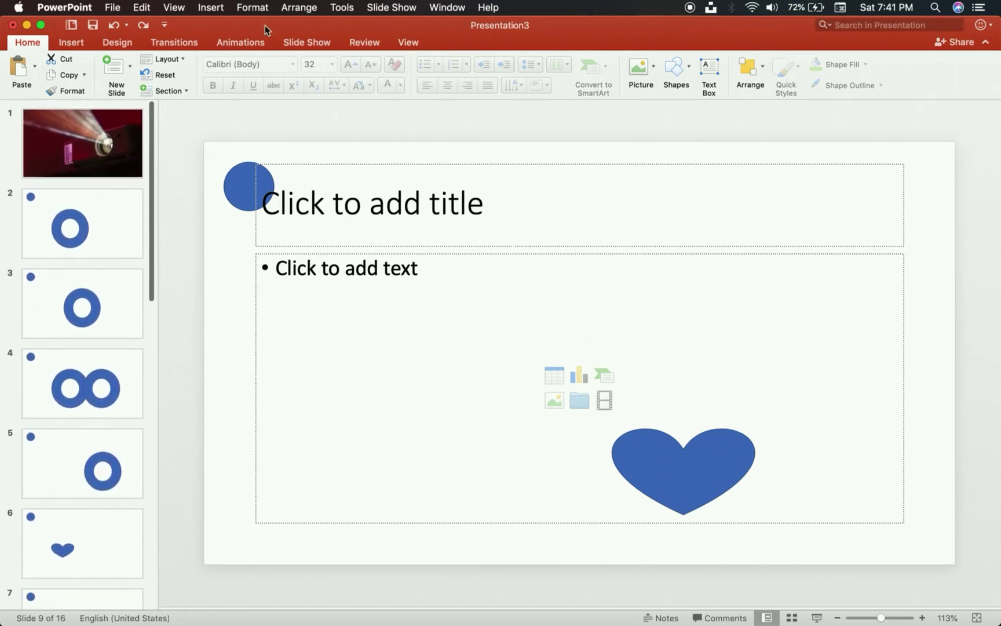
Reopen the Slide Master view on the top-level slide master
click(183, 9)
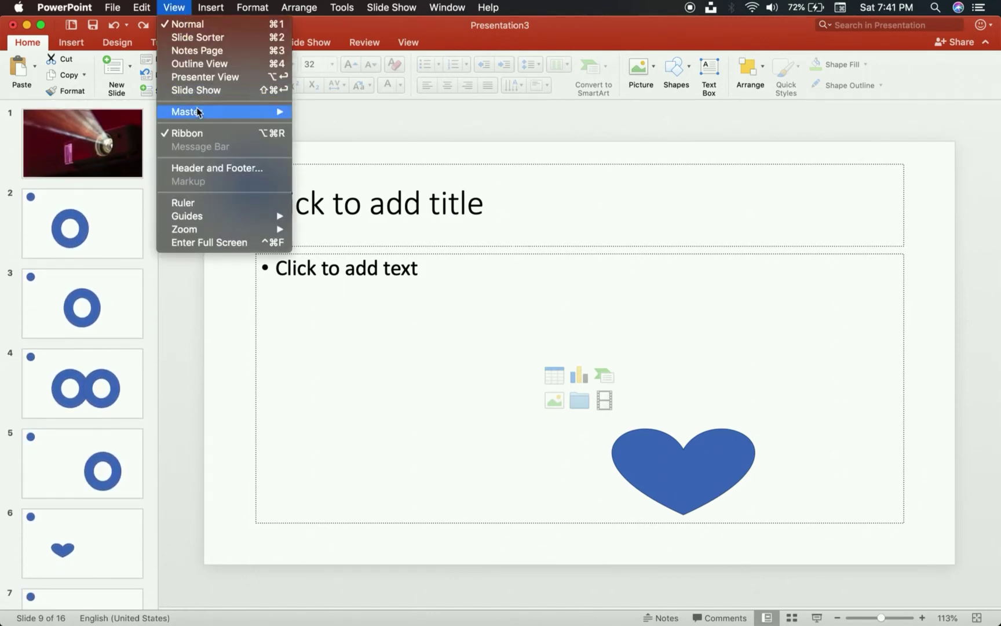
mouse_move(200, 111)
click(326, 113)
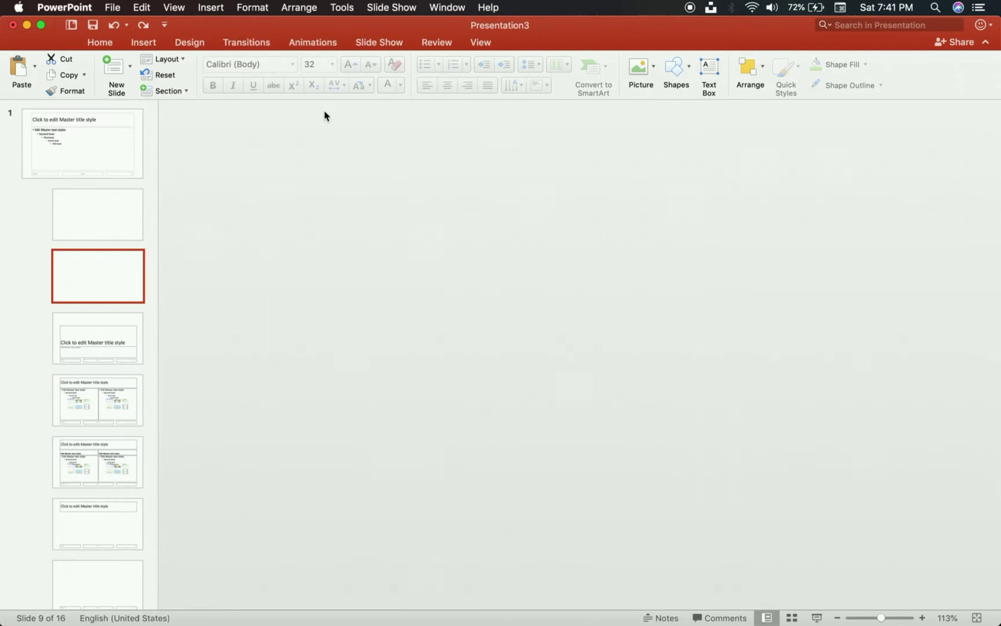
scroll(108, 310, up, 2)
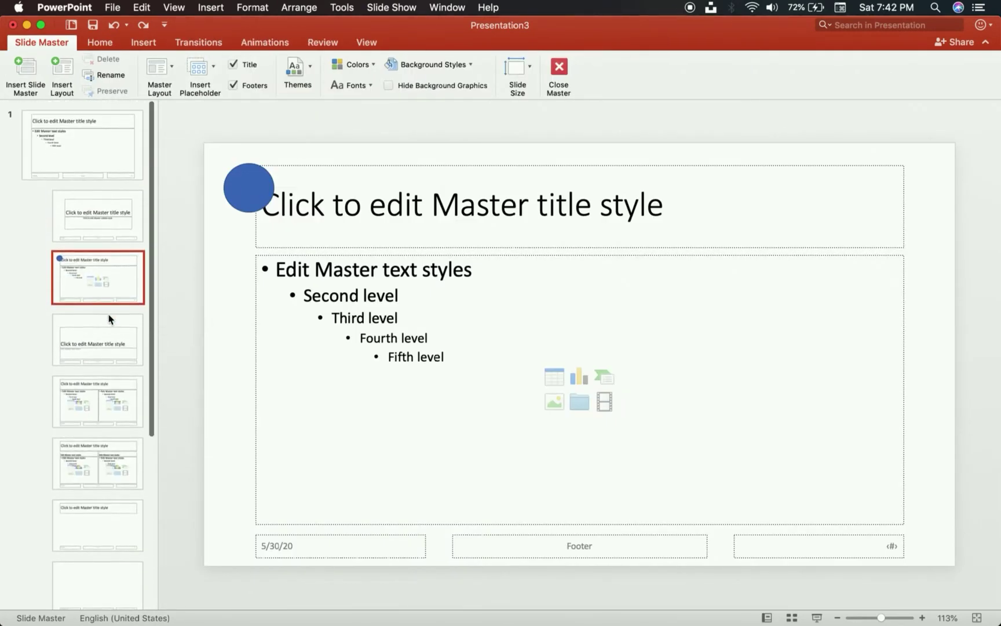
click(108, 141)
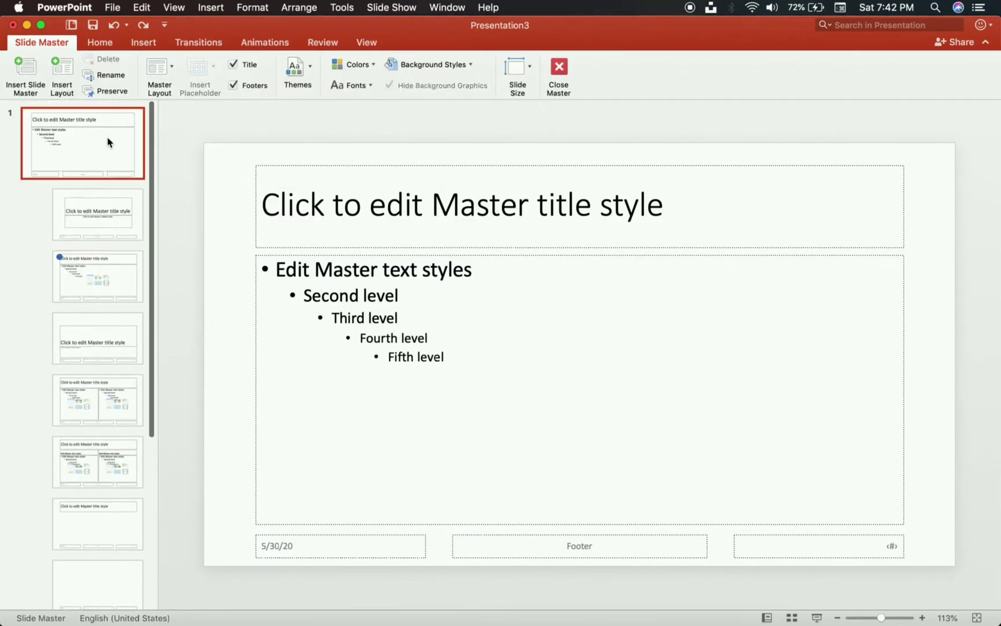
Delete the blue circle from the Title and Content layout, then return to the master
click(90, 274)
click(258, 190)
key(Delete)
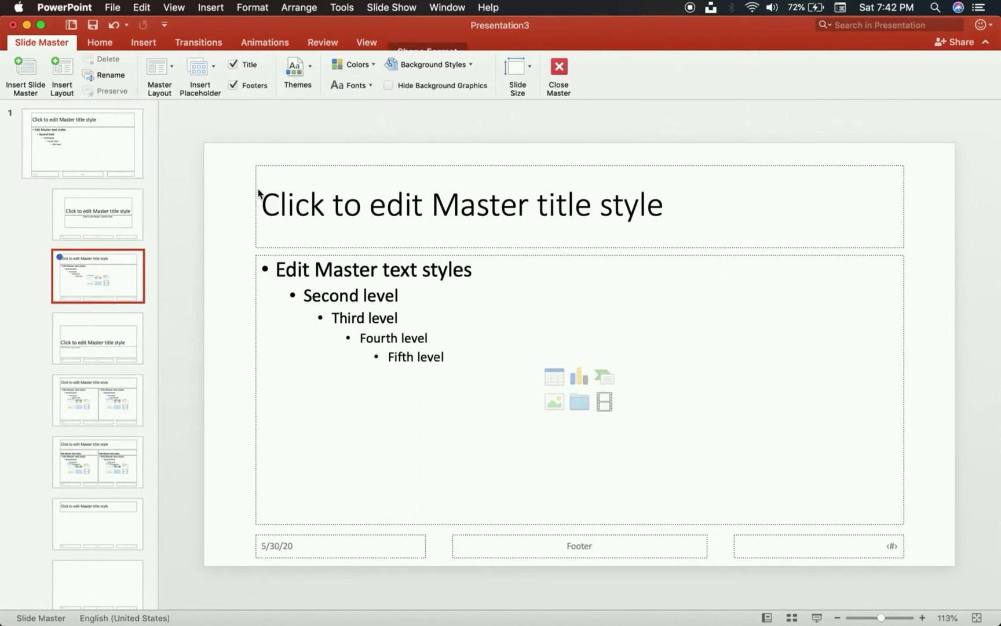
click(31, 139)
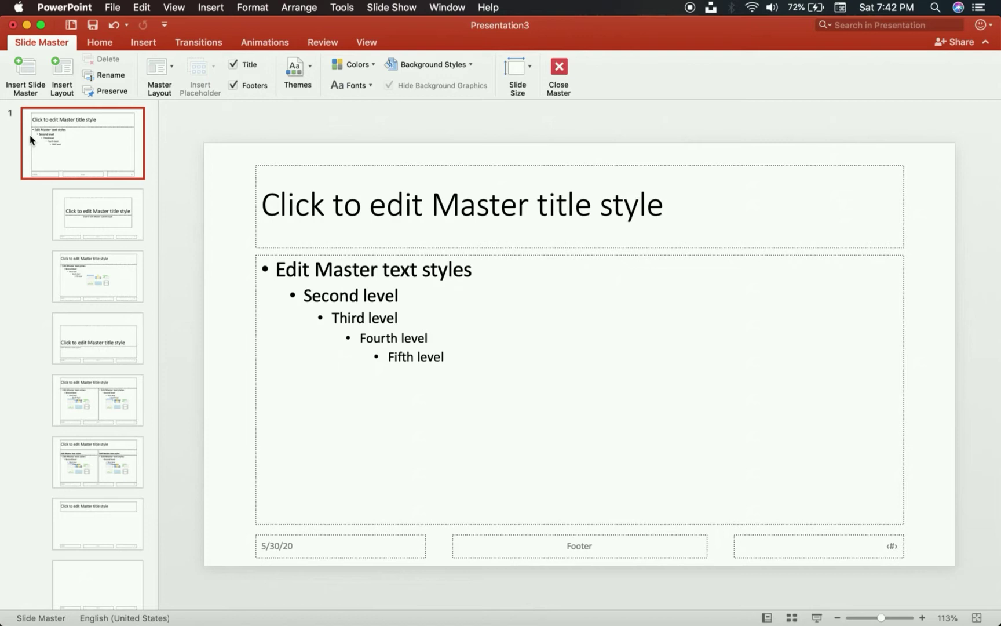
Paste the blue circle onto the top-level slide master and reselect it
key(super+v)
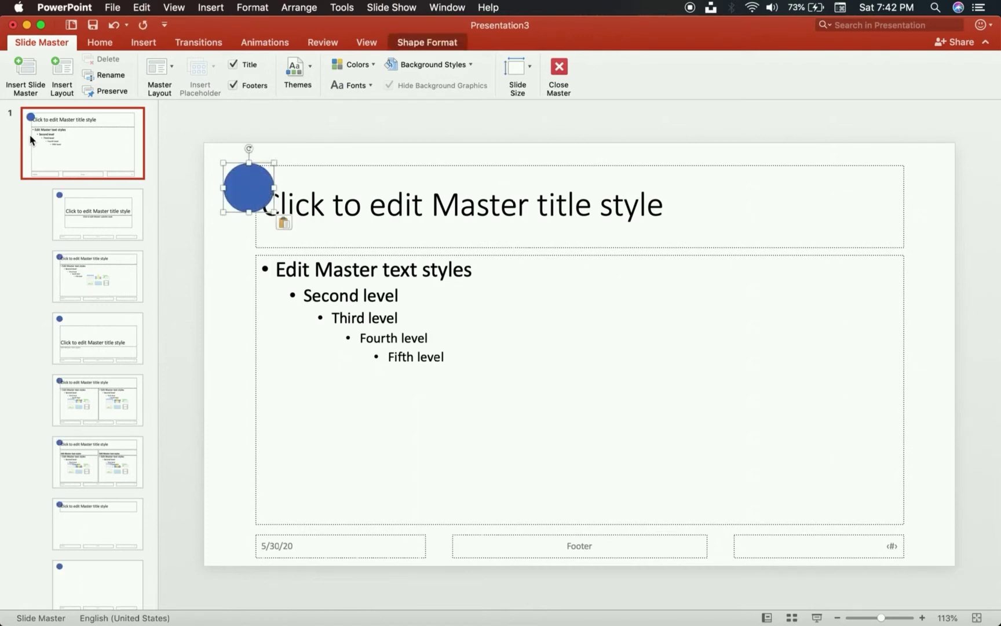
click(193, 229)
click(249, 186)
Set the circle's font colour to purple from the Home tab
click(100, 43)
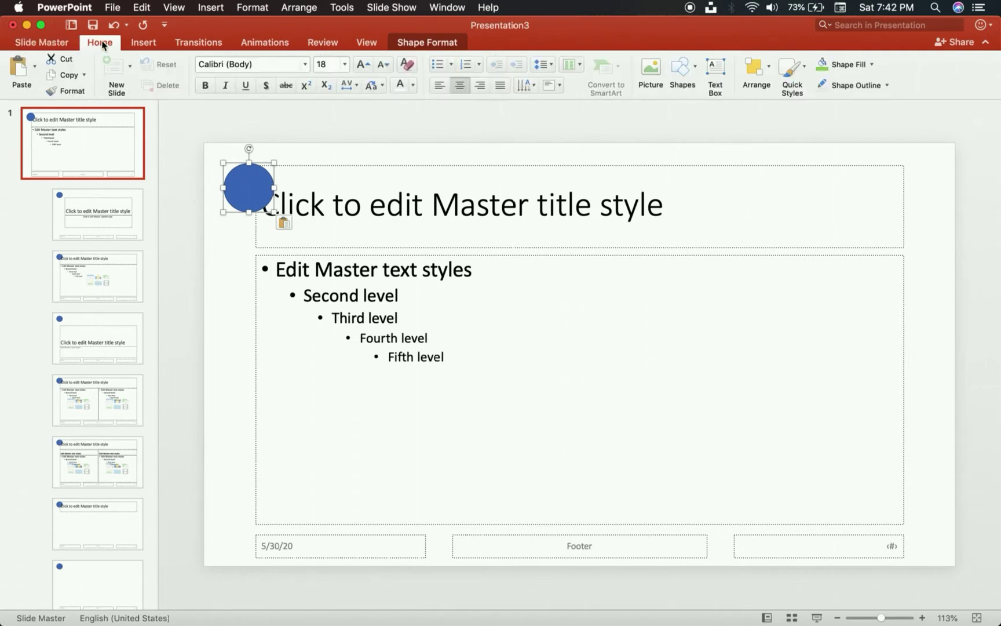
click(413, 85)
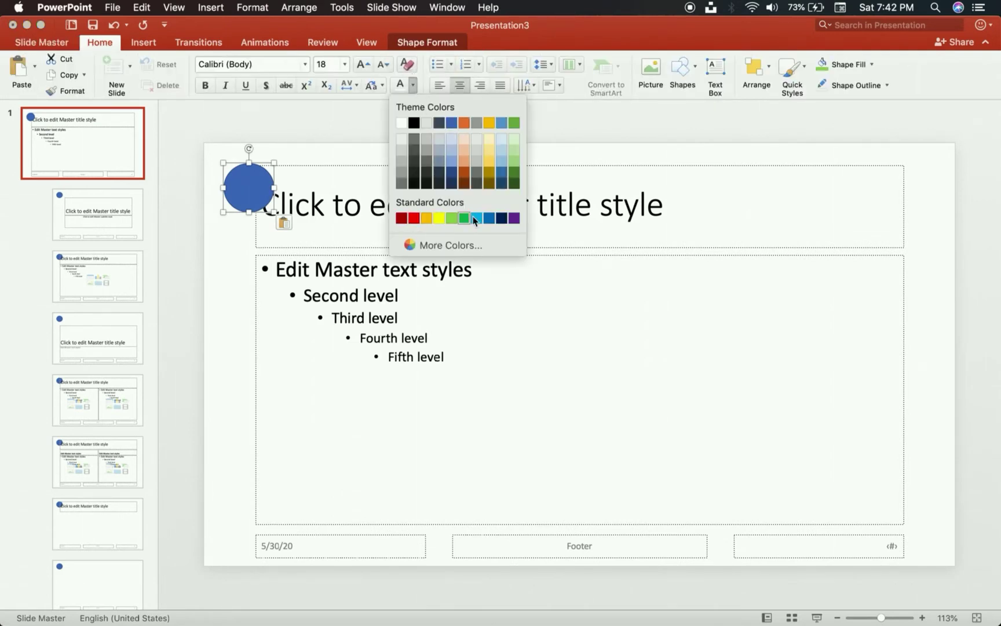
click(514, 219)
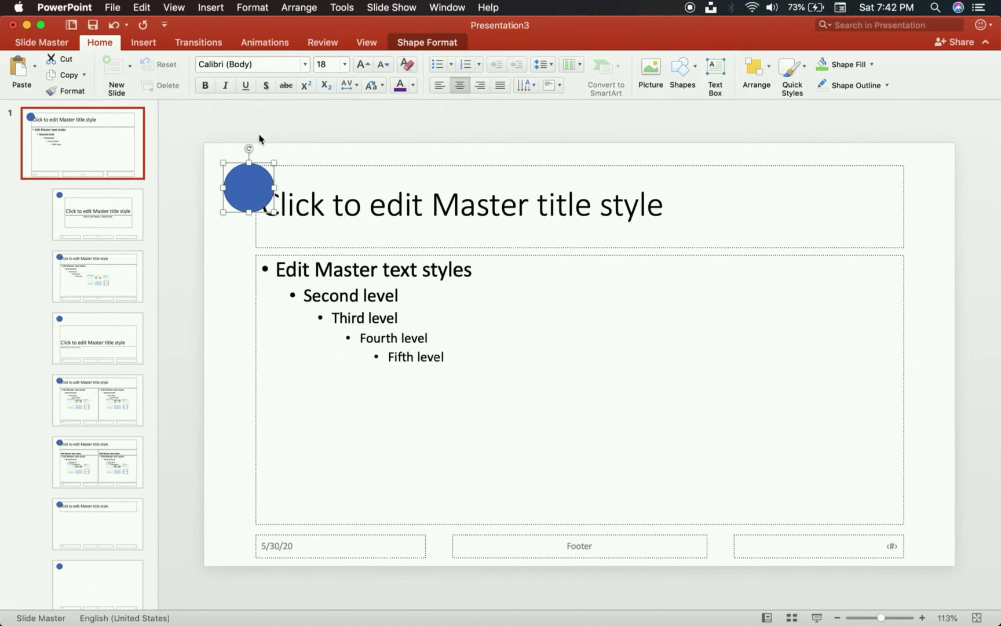